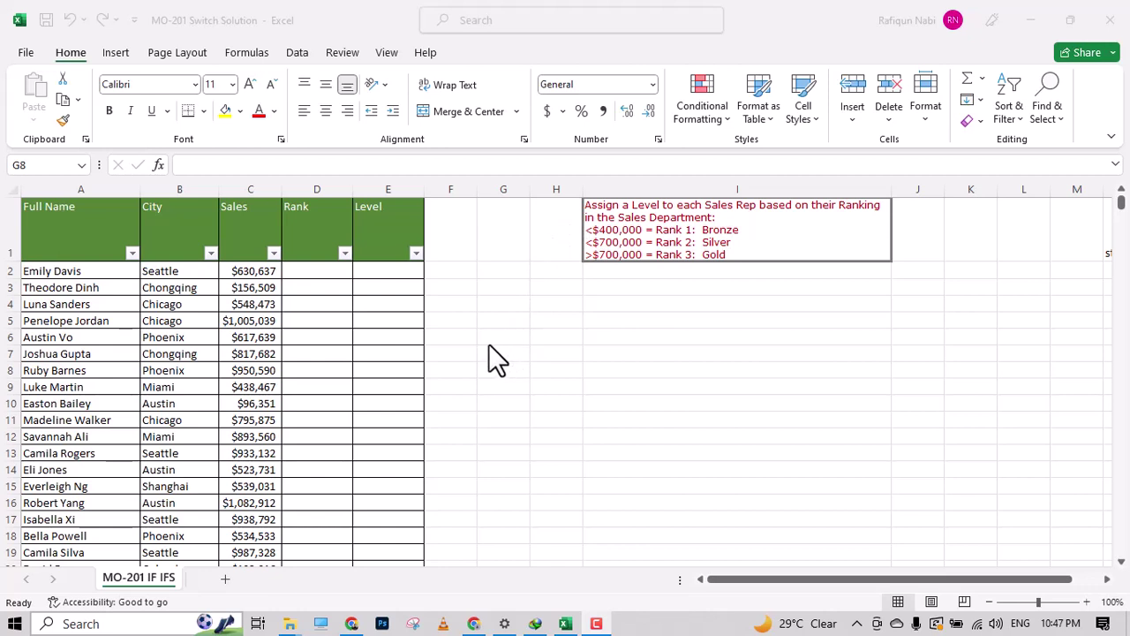
pyautogui.hotkey('alt', 'Tab')
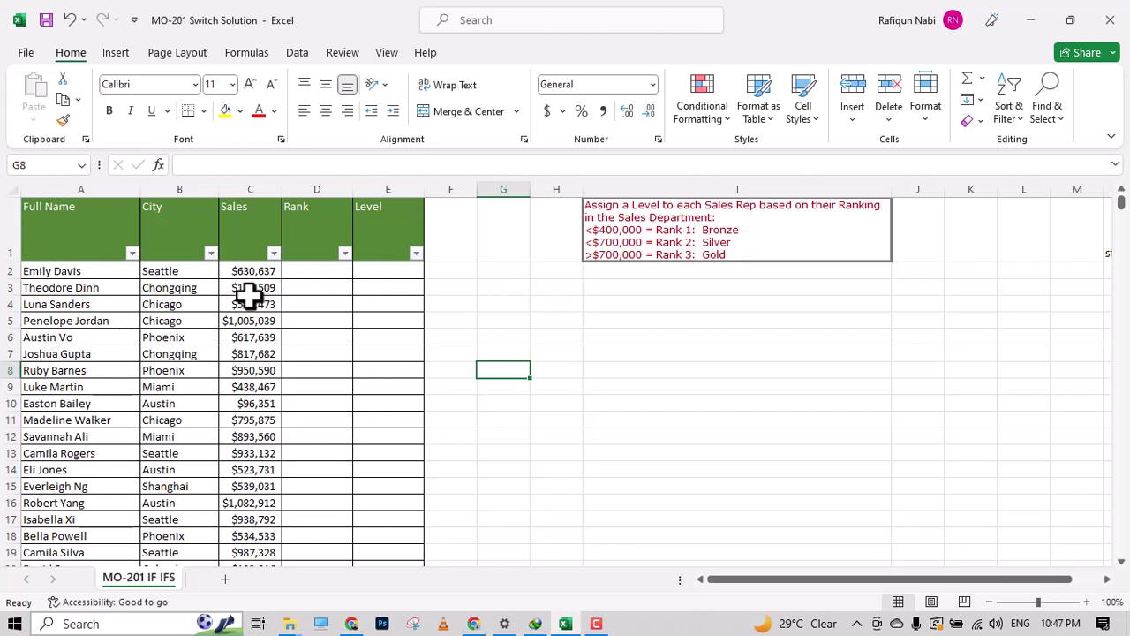
pyautogui.click(292, 268)
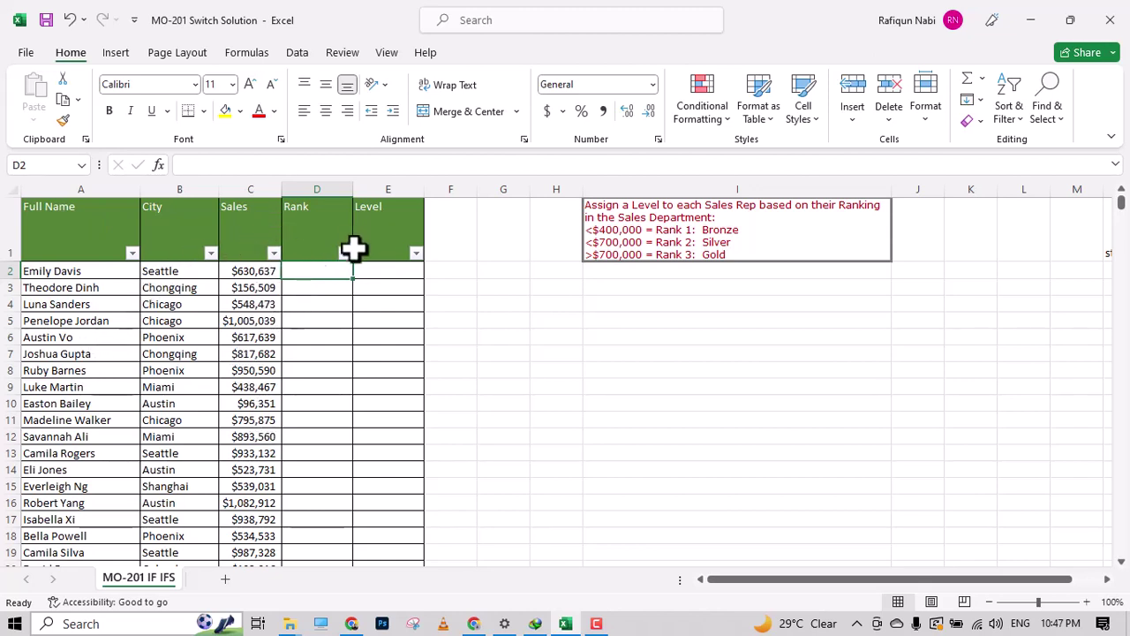
pyautogui.click(402, 271)
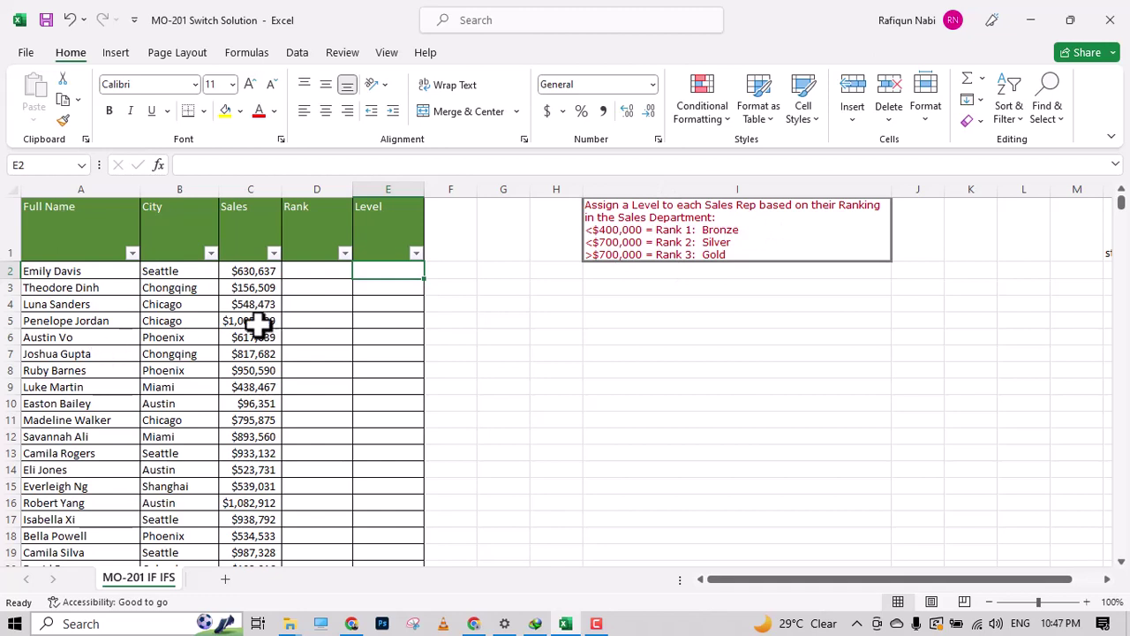
pyautogui.click(309, 274)
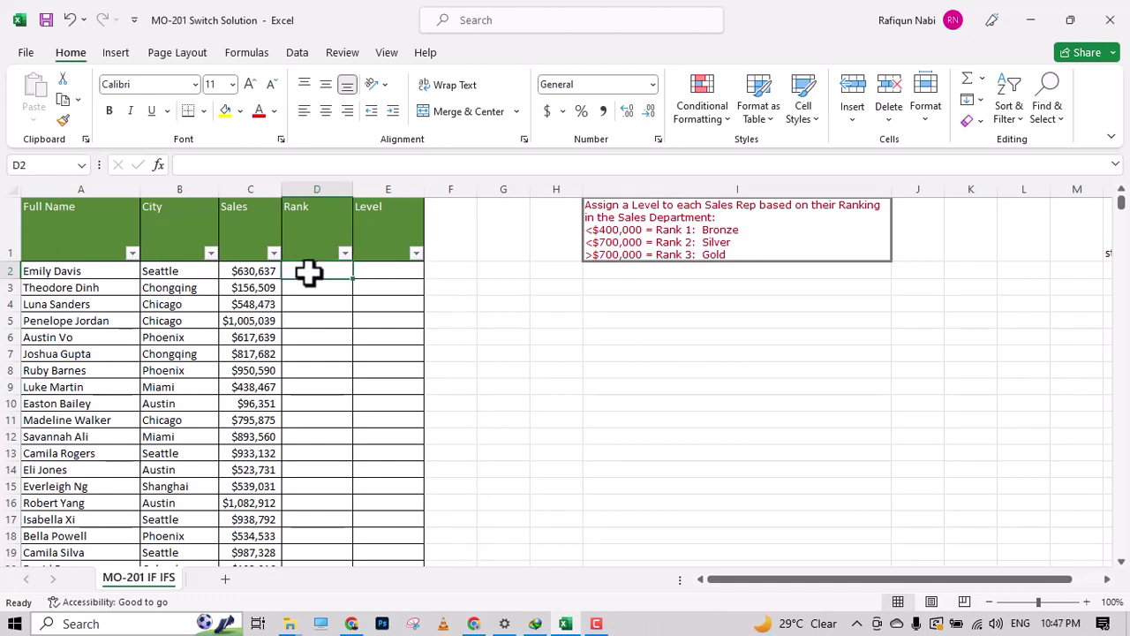
pyautogui.click(380, 273)
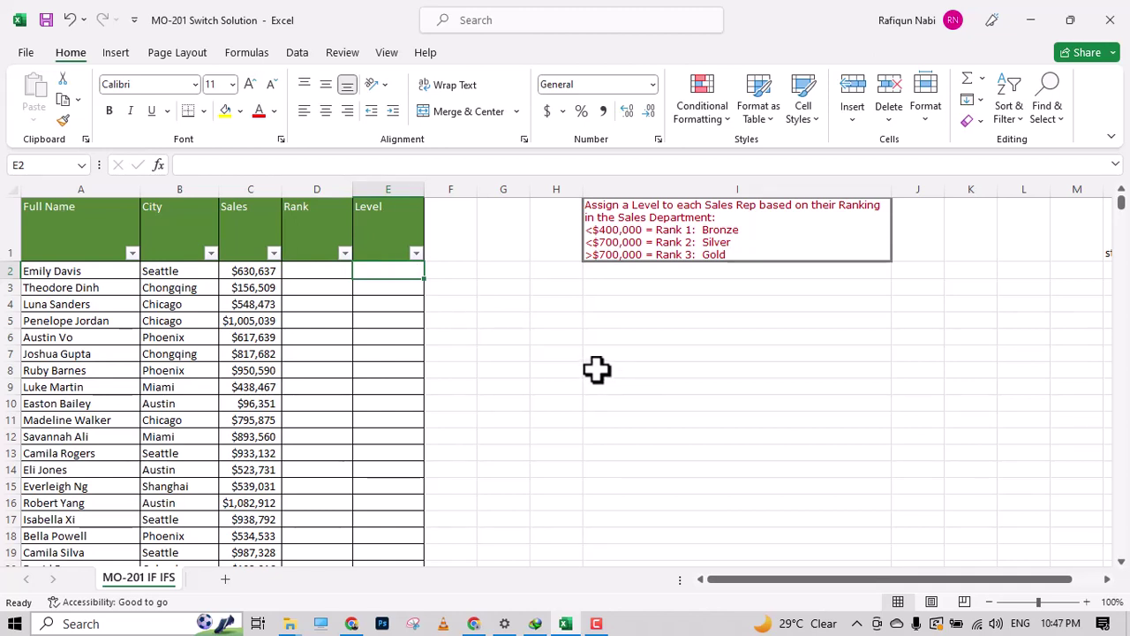
# - Start an IFS formula in D2 whose first test returns empty text ("") when C2<100000
pyautogui.click(314, 271)
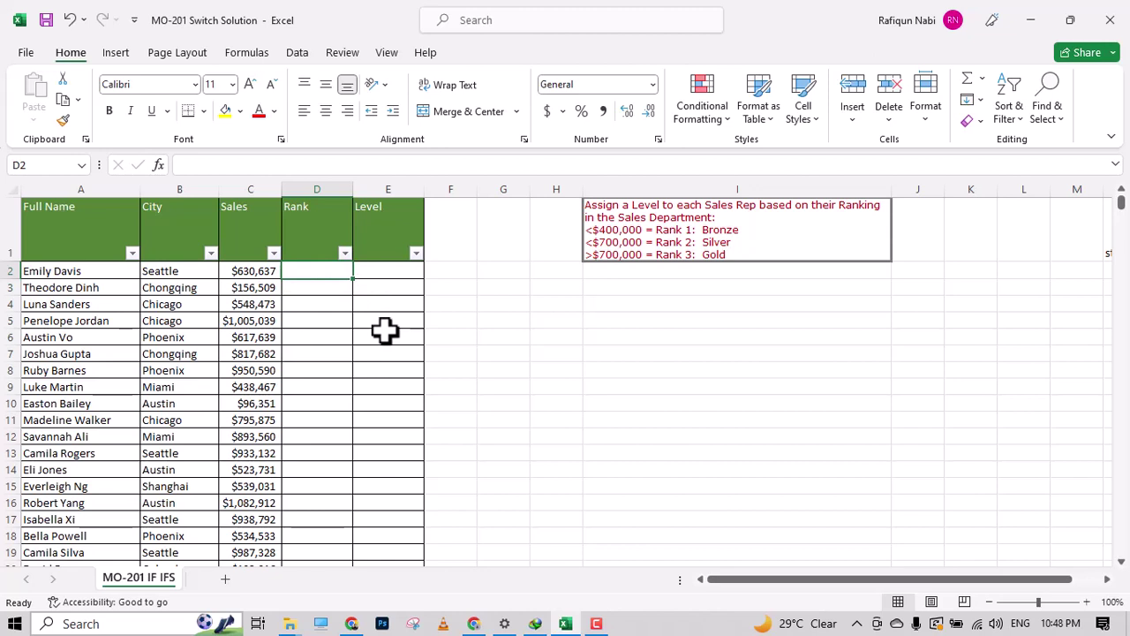
pyautogui.write('=')
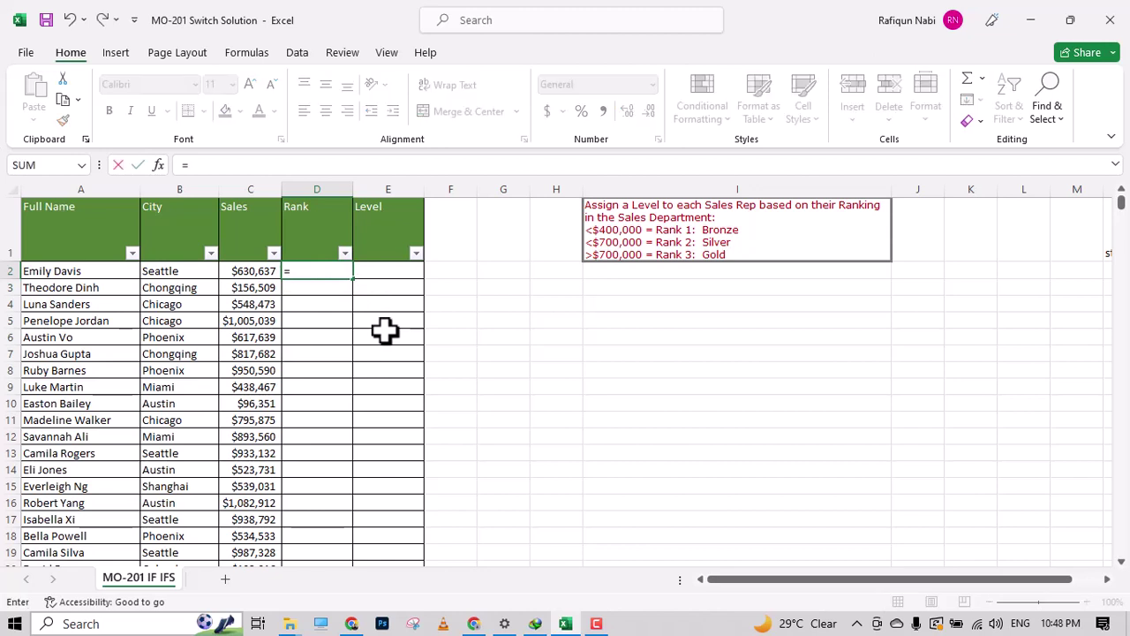
pyautogui.write('if')
pyautogui.press('Tab')
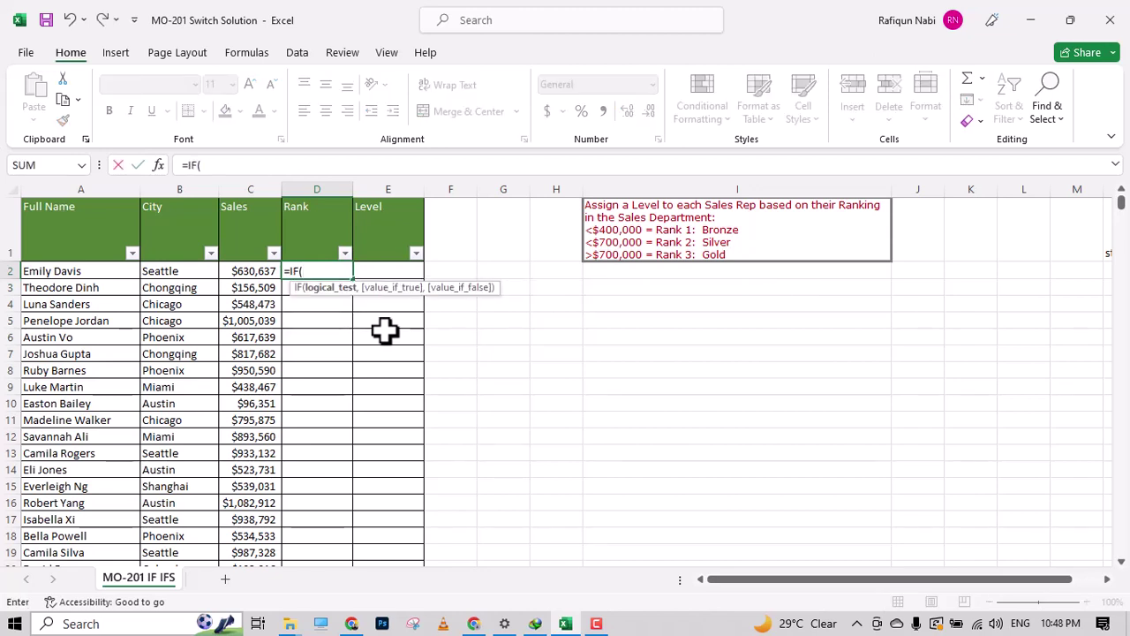
pyautogui.press('BackSpace')
pyautogui.press('Down')
pyautogui.press('Down')
pyautogui.press('Down')
pyautogui.press('Tab')
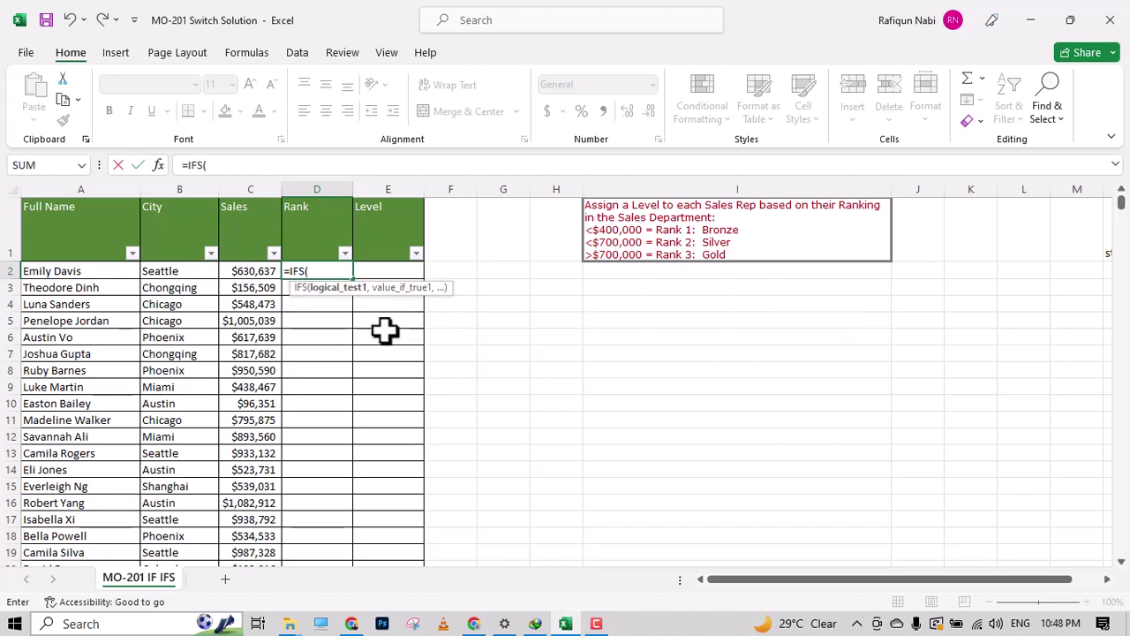
pyautogui.click(256, 269)
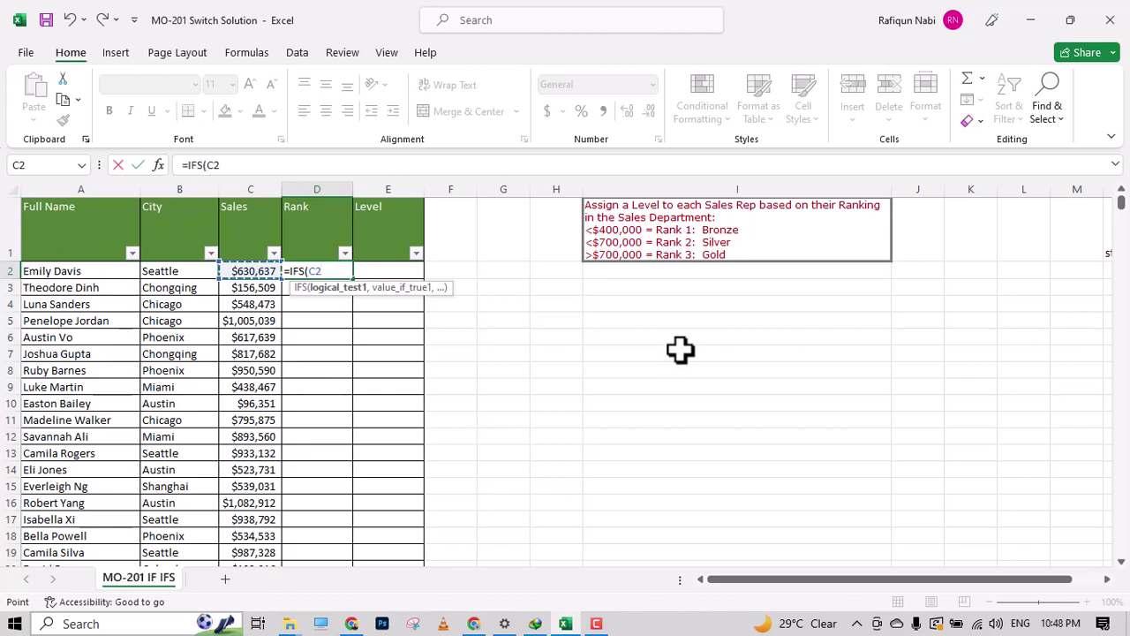
pyautogui.write('<100000')
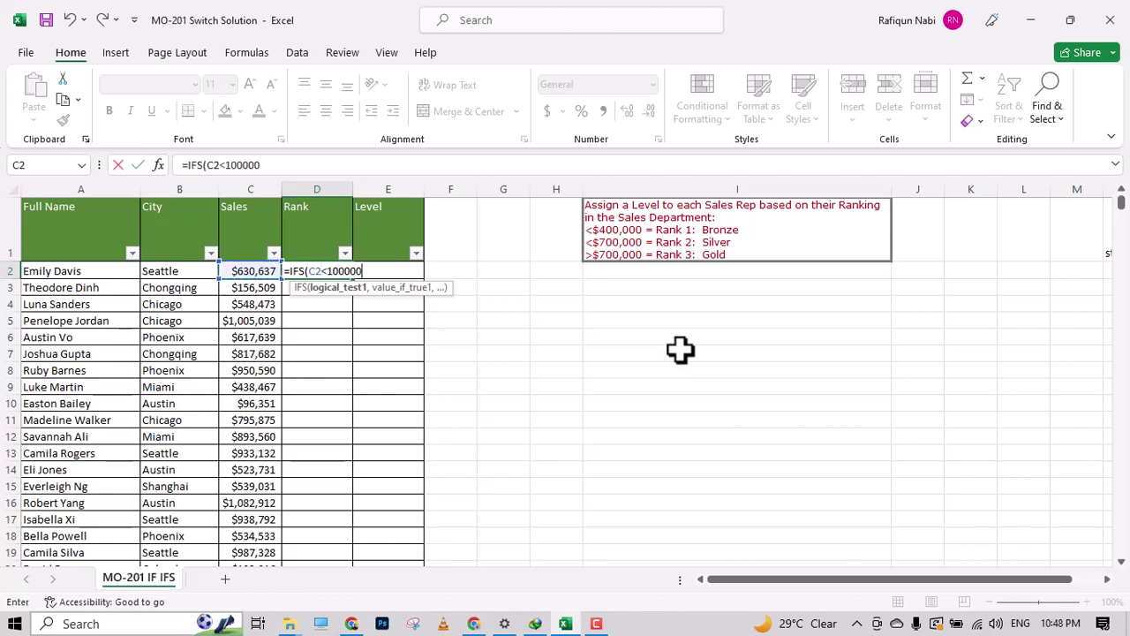
pyautogui.write(',')
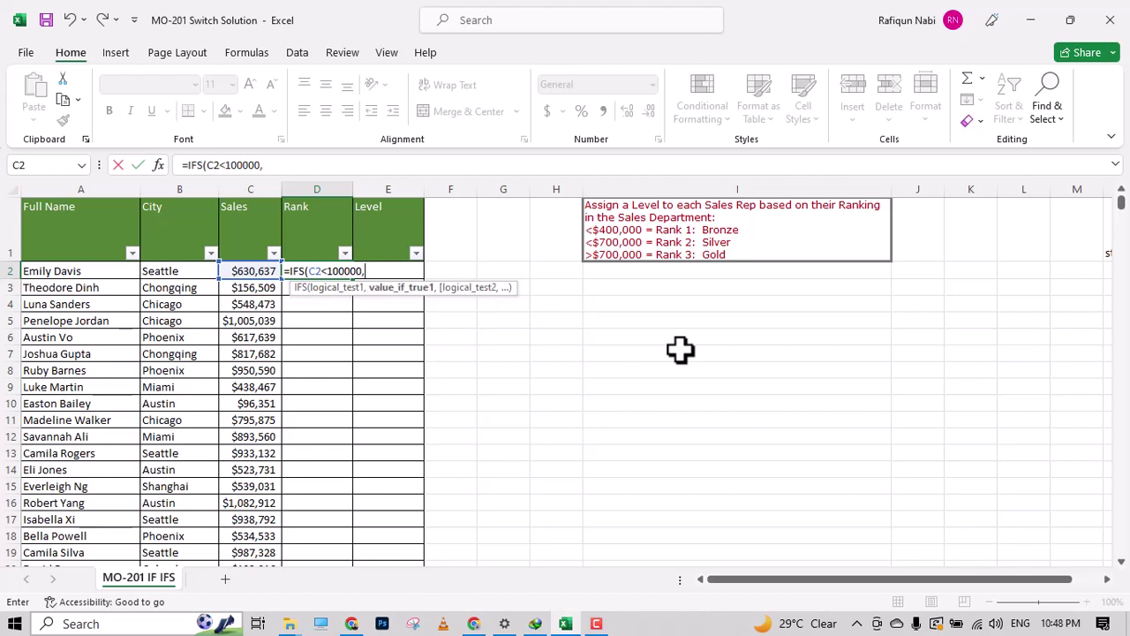
pyautogui.write('"",')
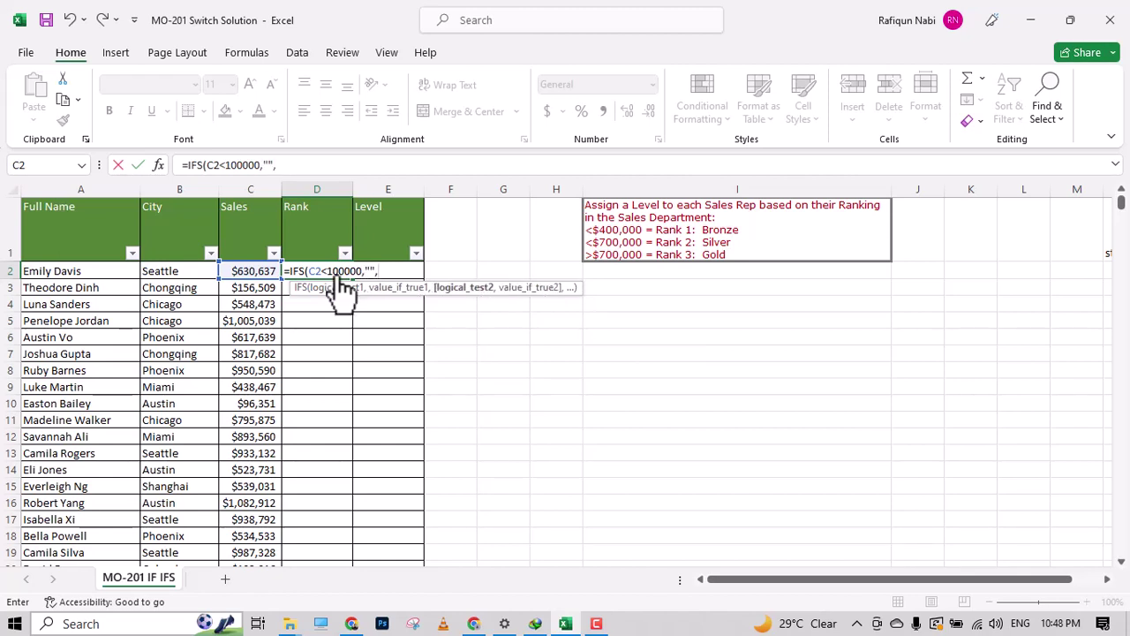
# - Extend the IFS formula to return 1 when C2<400000 and 2 when C2<700000
pyautogui.click(242, 273)
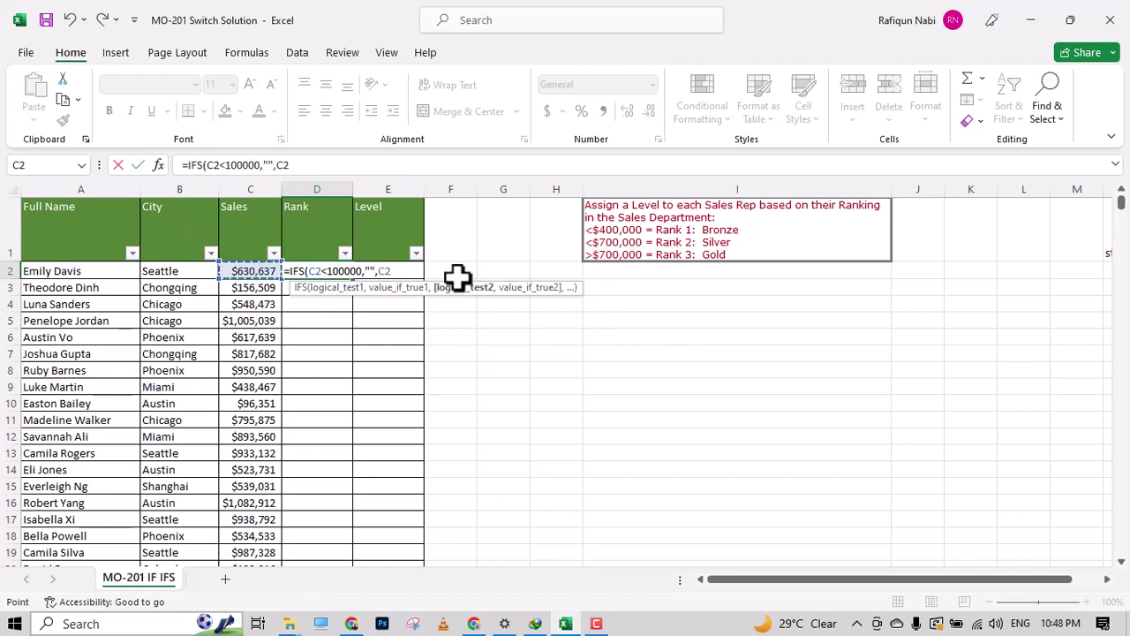
pyautogui.write('<400000')
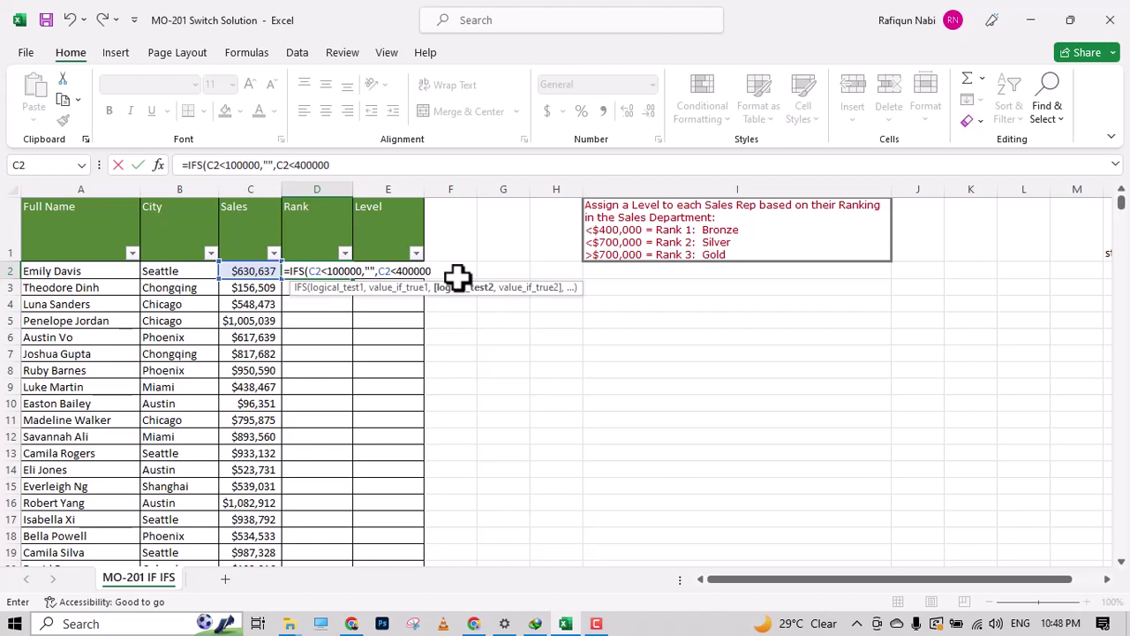
pyautogui.write(',')
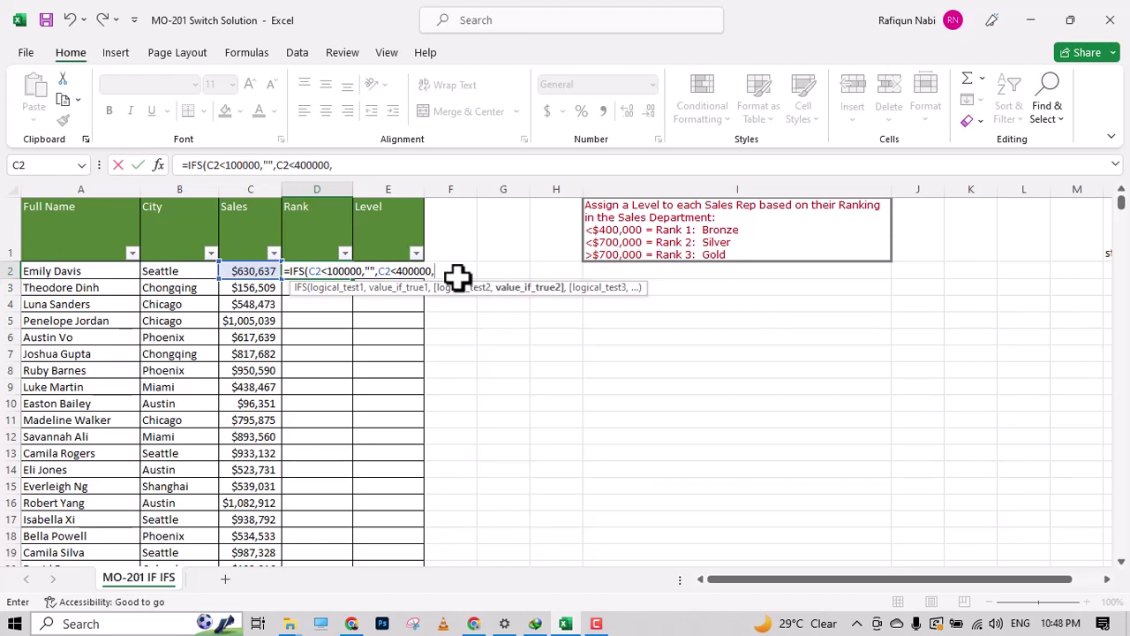
pyautogui.write('1,')
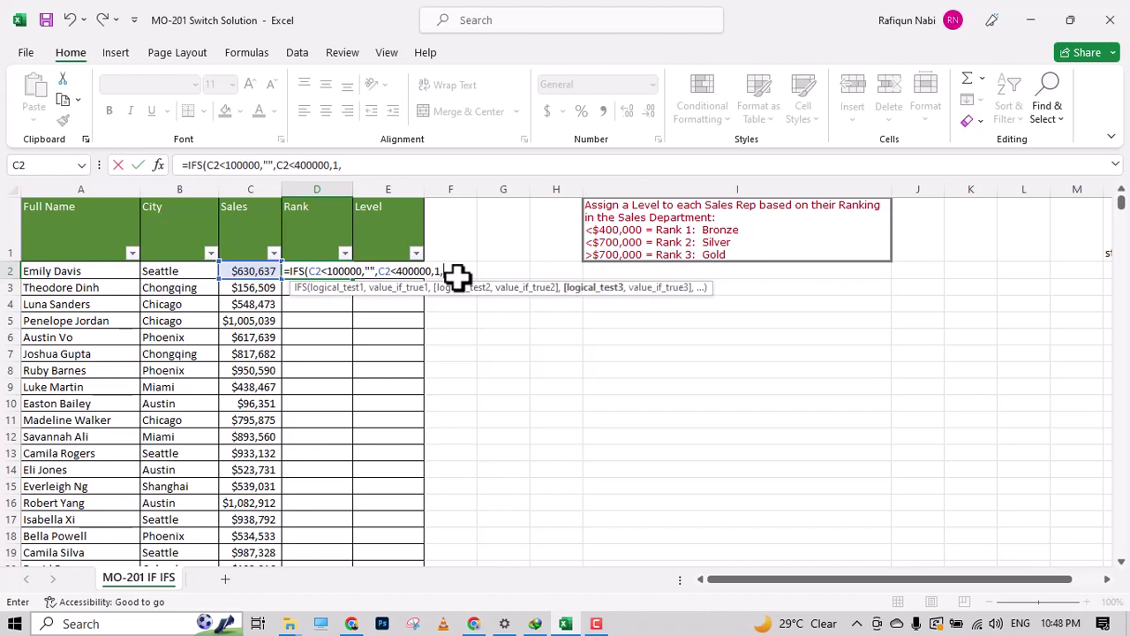
pyautogui.click(254, 269)
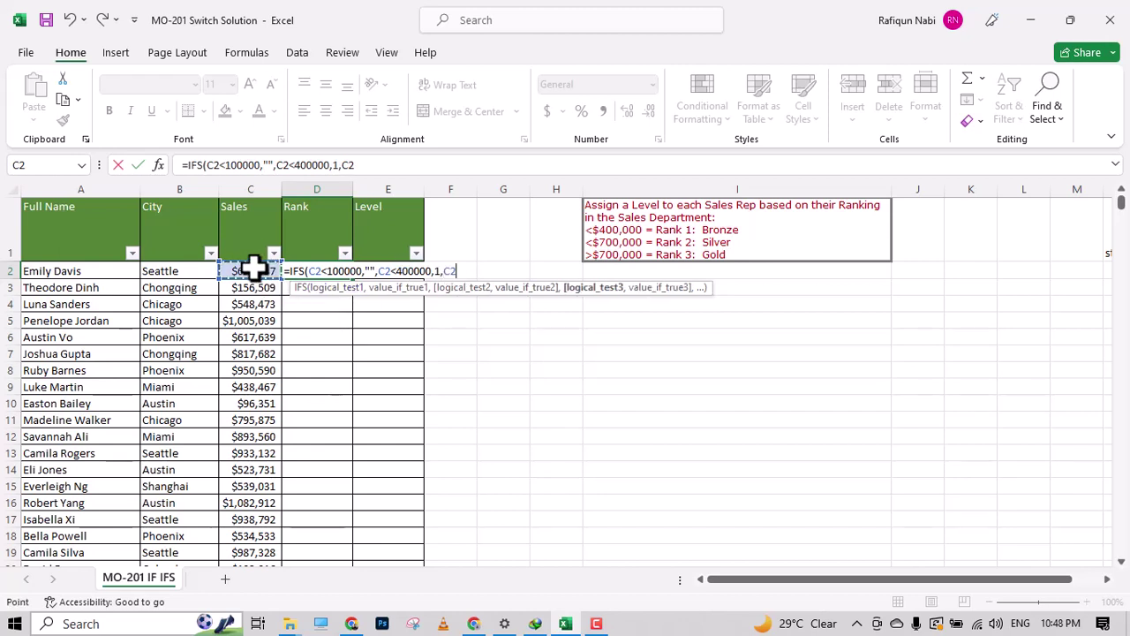
pyautogui.write('<700000')
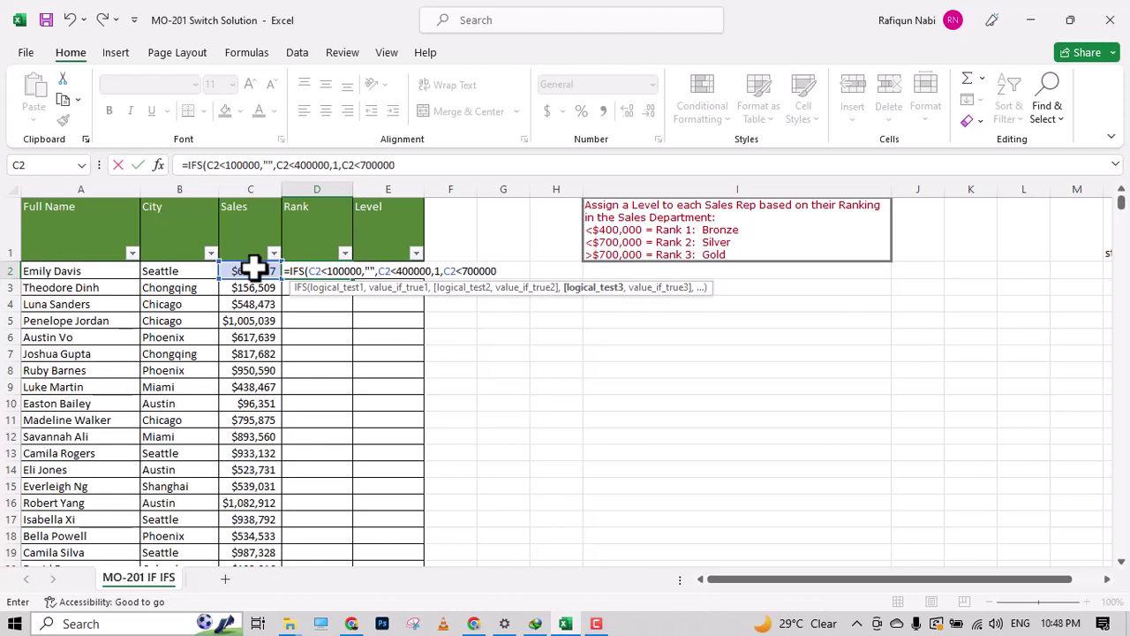
pyautogui.write(',2,')
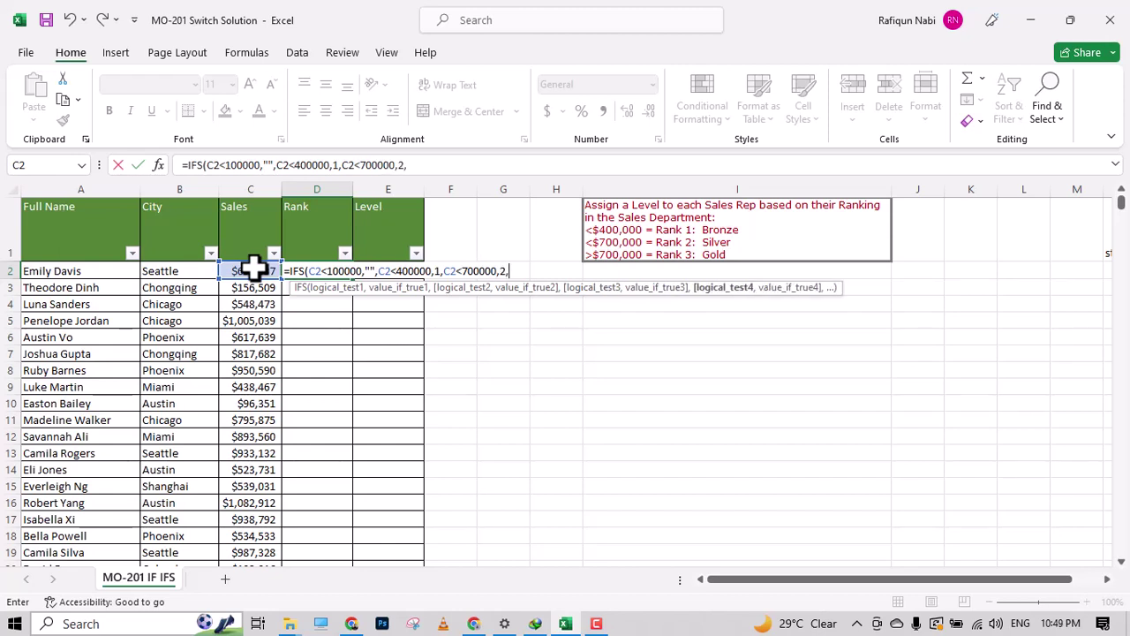
# - Finish the IFS formula in D2 with a last test returning 3 when C2>700000
pyautogui.click(253, 269)
pyautogui.write('>70000')
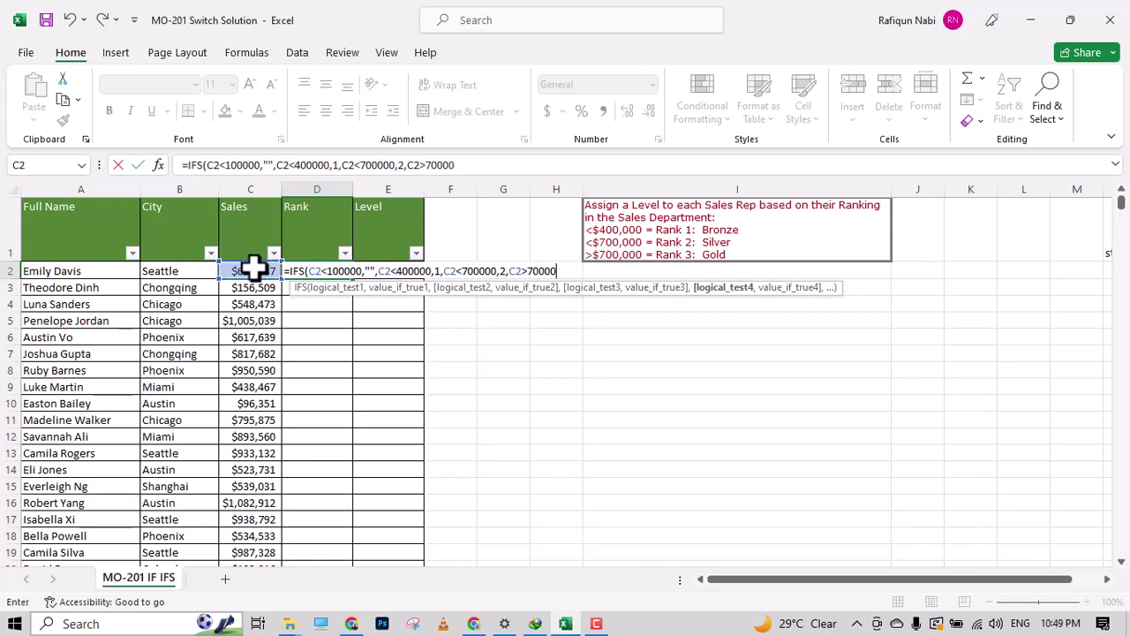
pyautogui.write('0,')
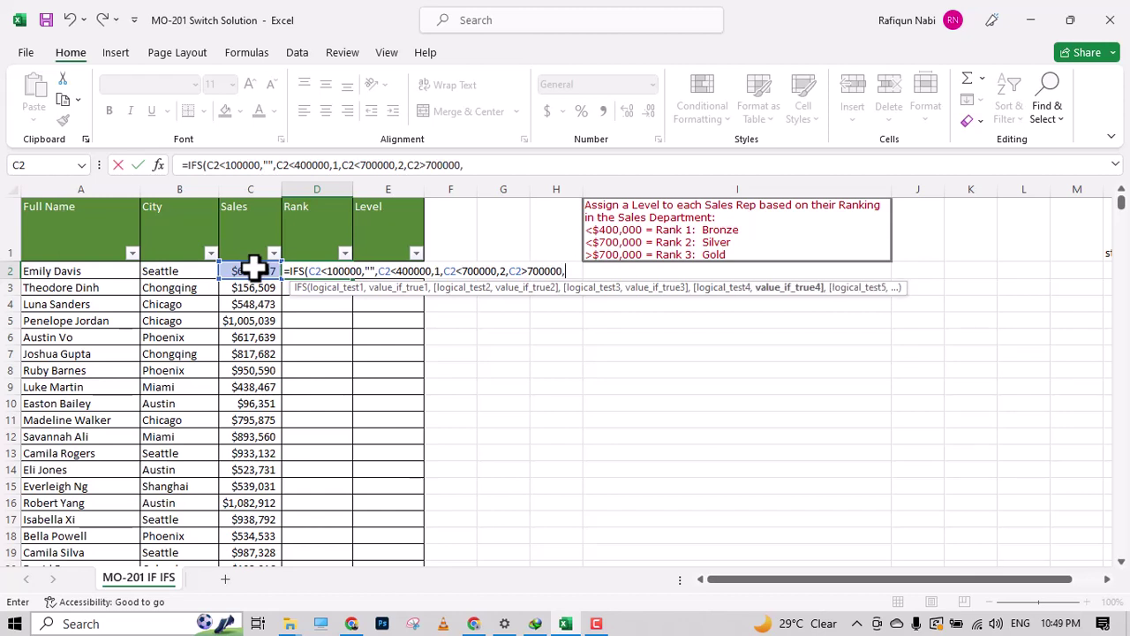
pyautogui.write('3)')
pyautogui.press('Return')
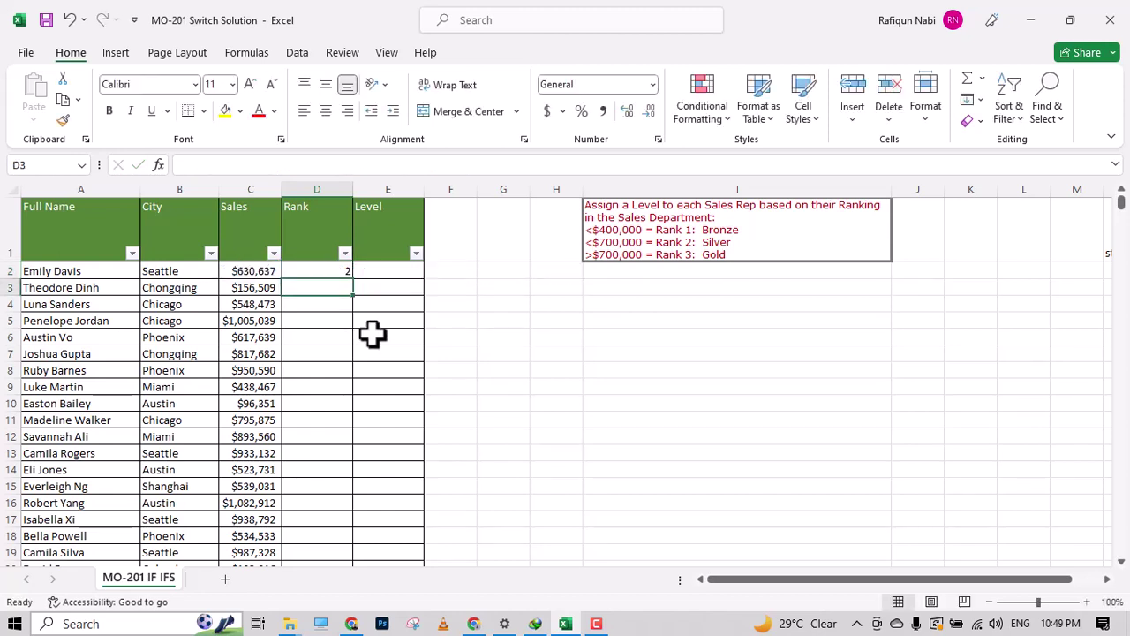
# - Fill the Rank formula from D2 down to the last data row and check the copied results
pyautogui.click(326, 269)
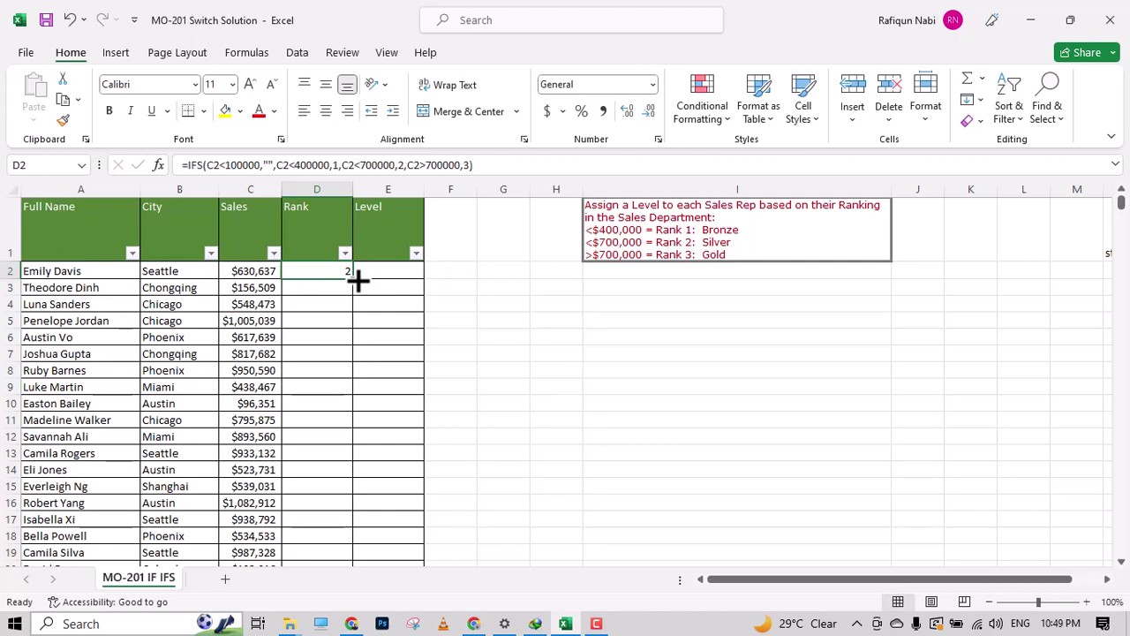
pyautogui.doubleClick(357, 279)
pyautogui.click(327, 374)
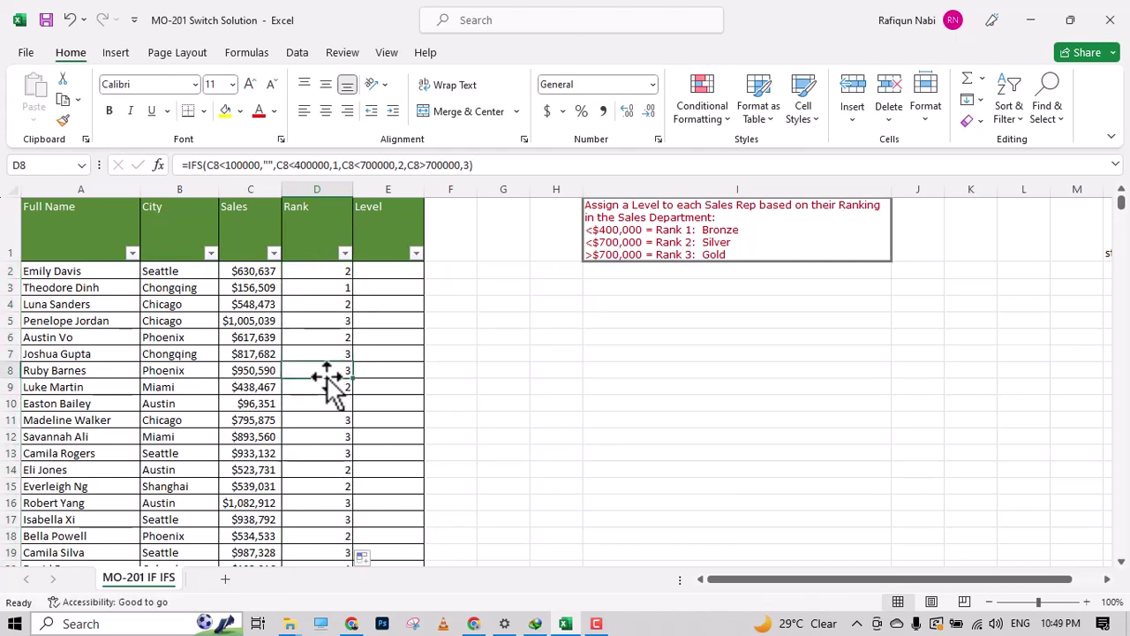
pyautogui.hotkey('ctrl', 'Down')
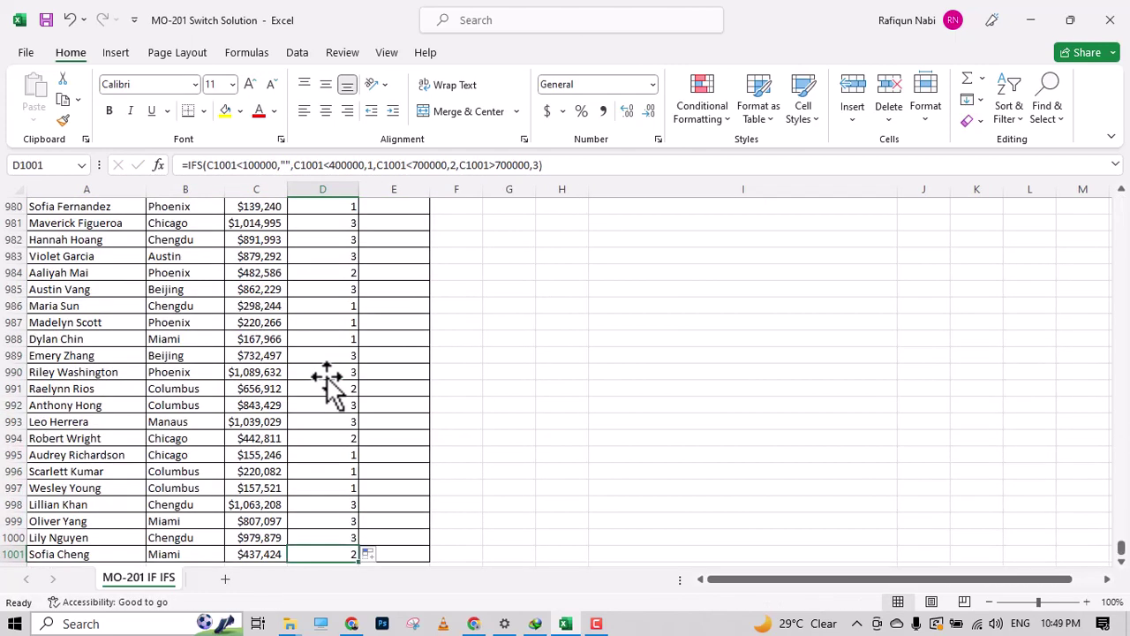
pyautogui.hotkey('ctrl', 'Up')
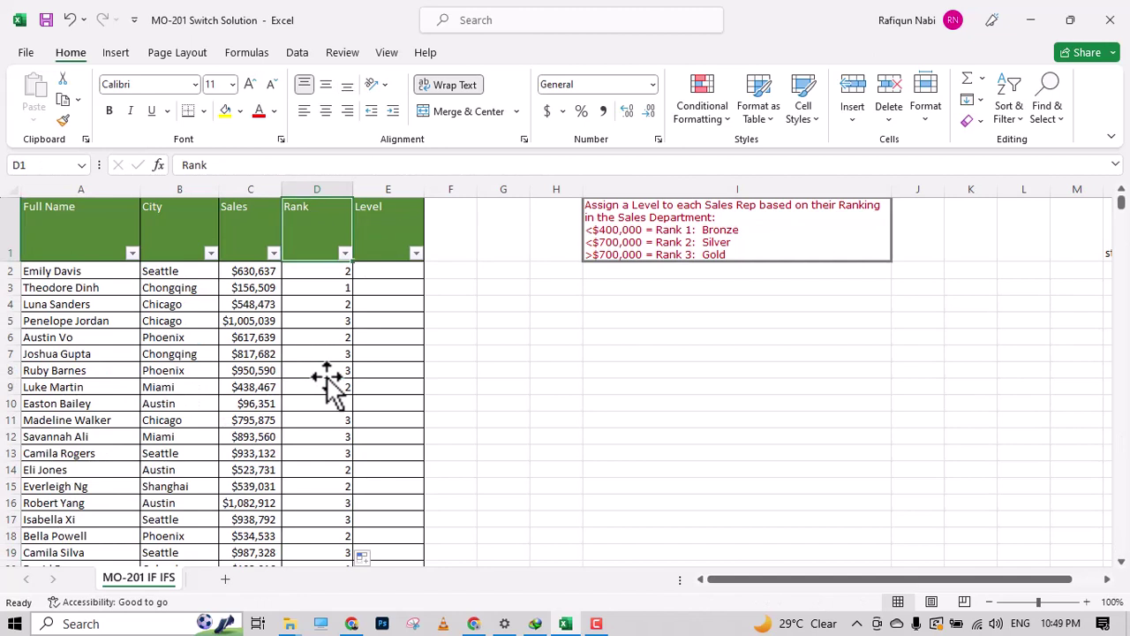
pyautogui.click(257, 404)
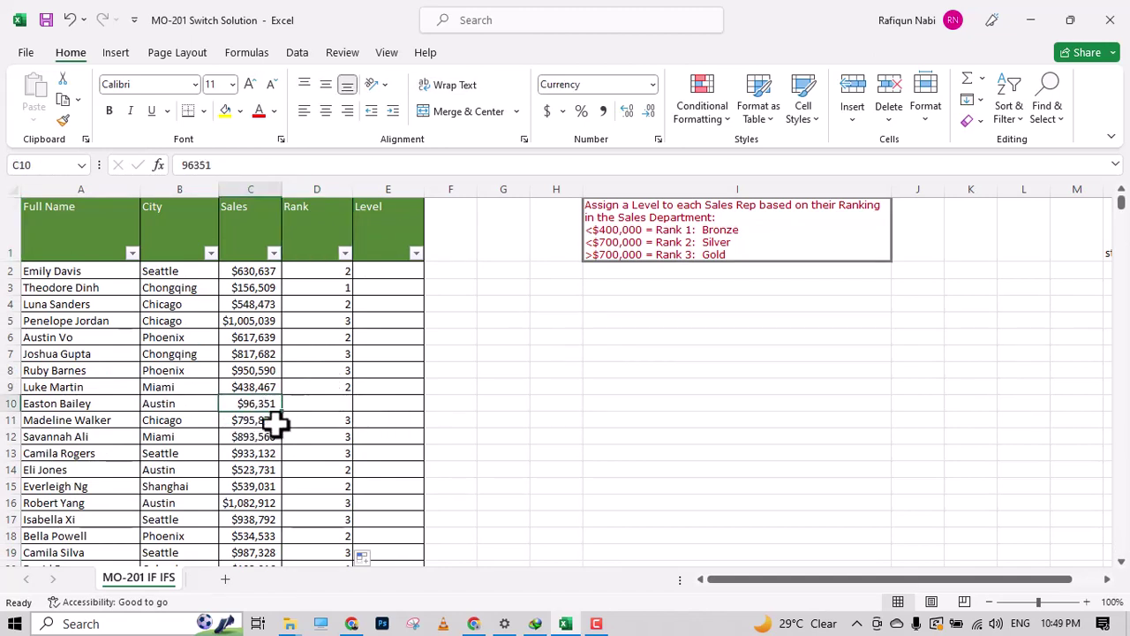
pyautogui.click(324, 403)
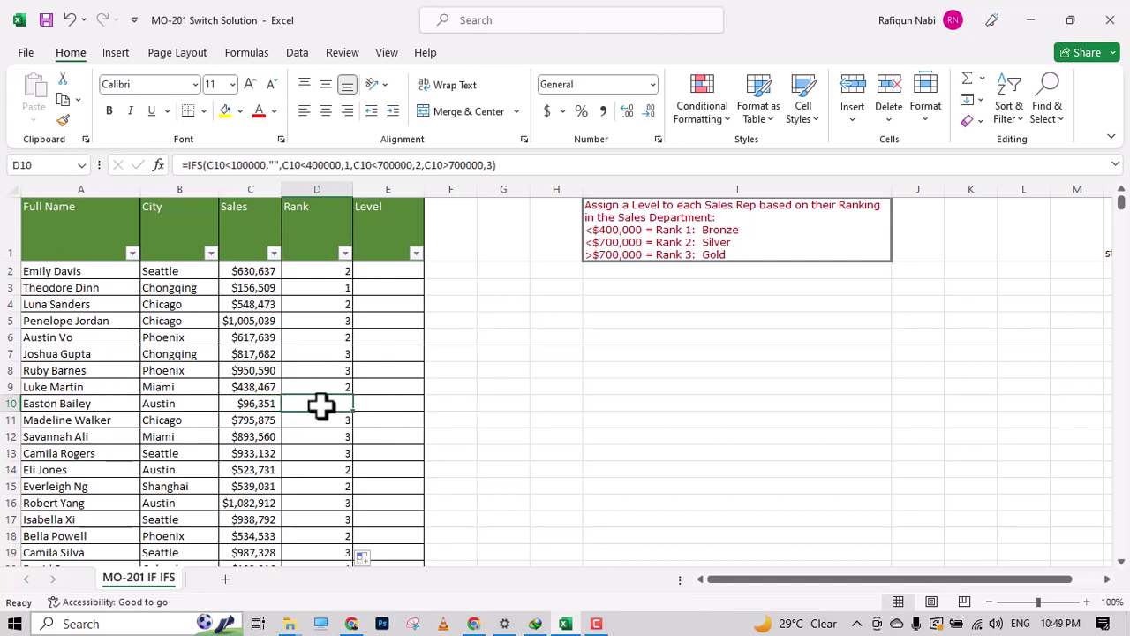
pyautogui.click(322, 448)
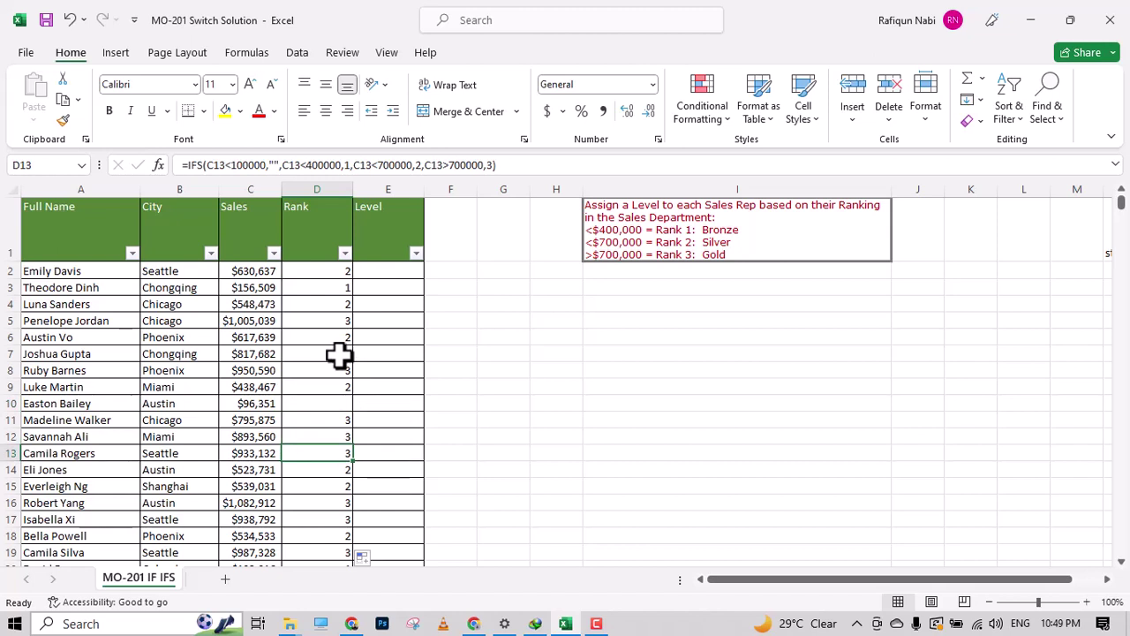
# - Start a SWITCH formula in E2 that evaluates D2 and returns "Bronze" for the value 1
pyautogui.click(402, 282)
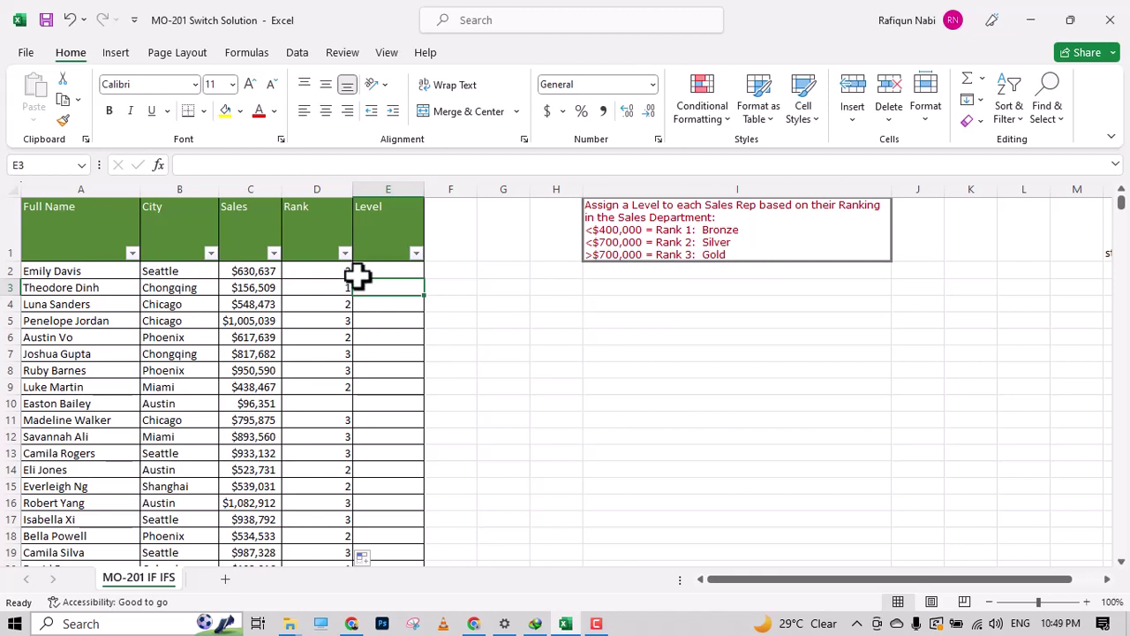
pyautogui.click(402, 269)
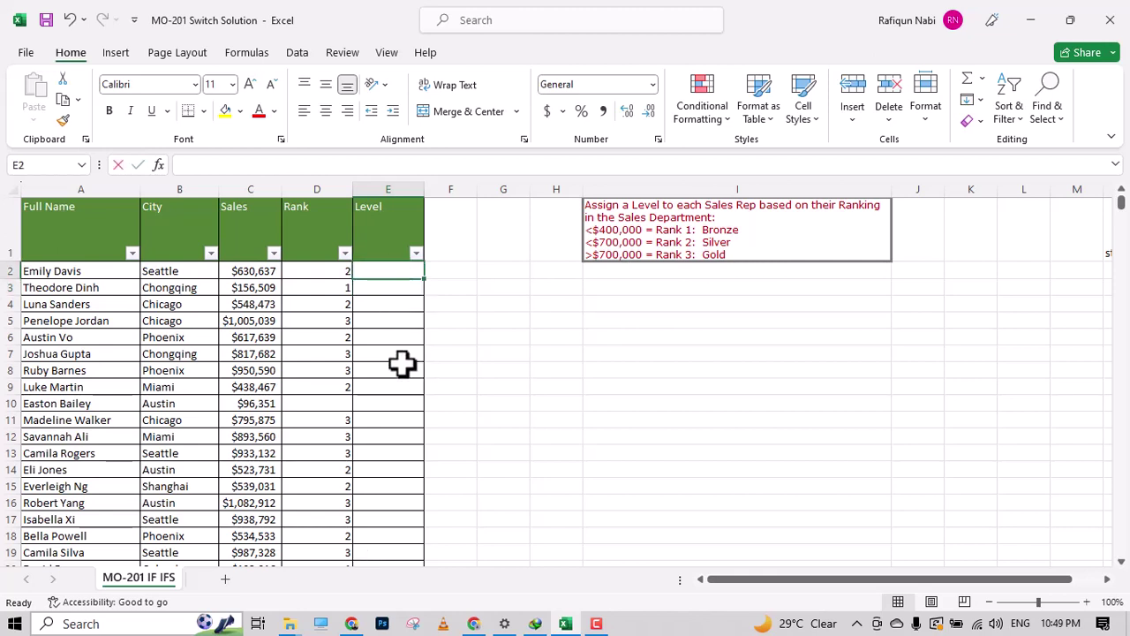
pyautogui.write('=swi')
pyautogui.press('Tab')
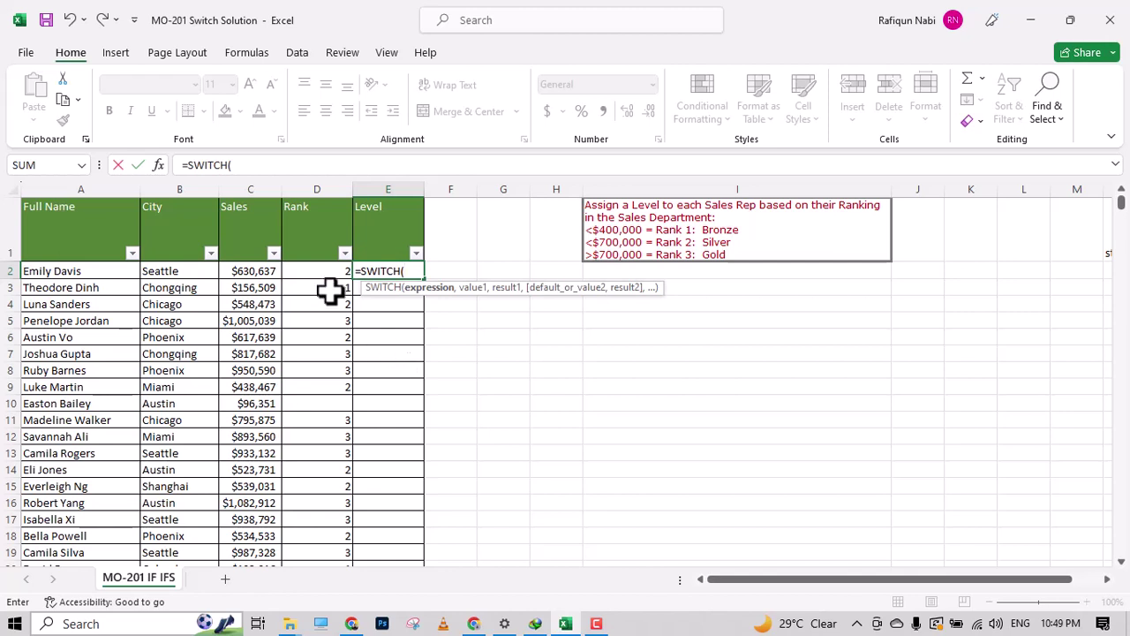
pyautogui.click(315, 270)
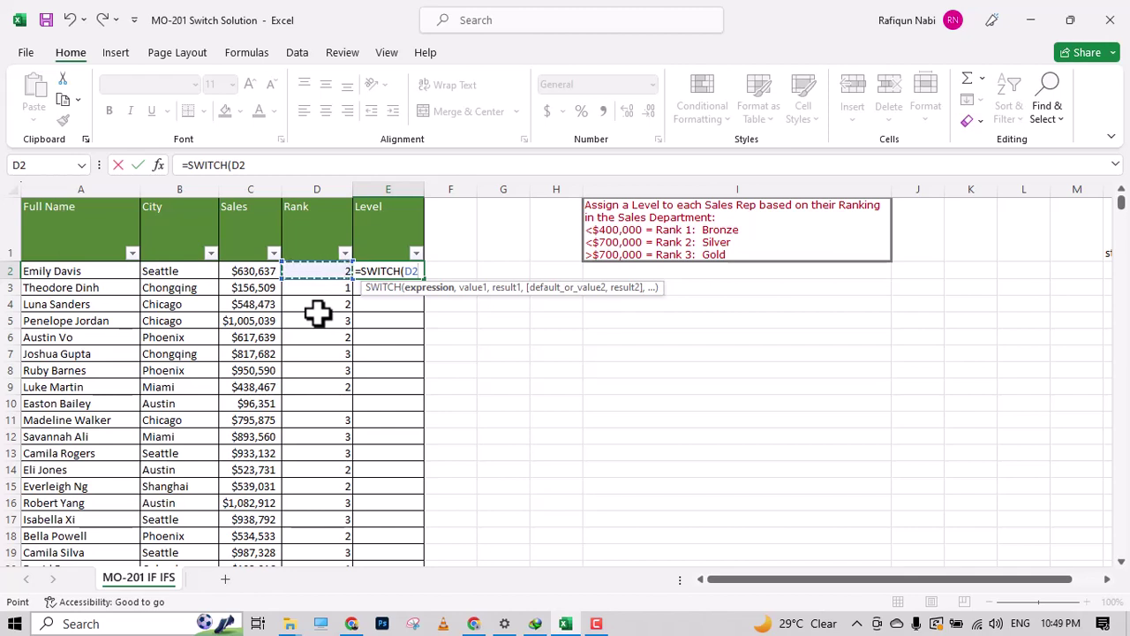
pyautogui.write(',')
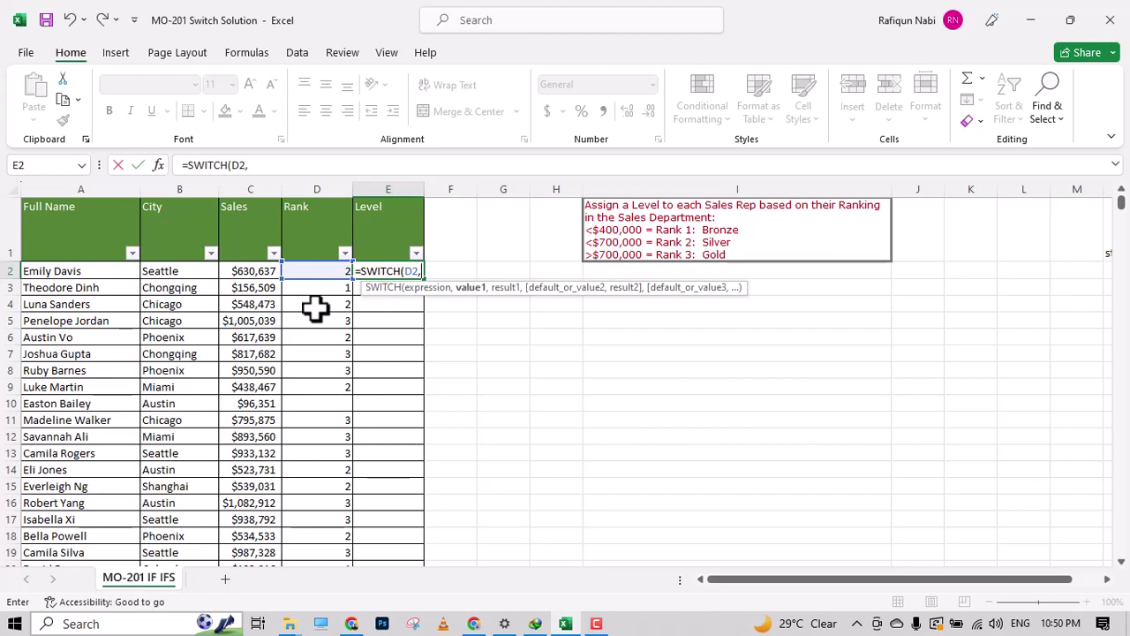
pyautogui.write('1,')
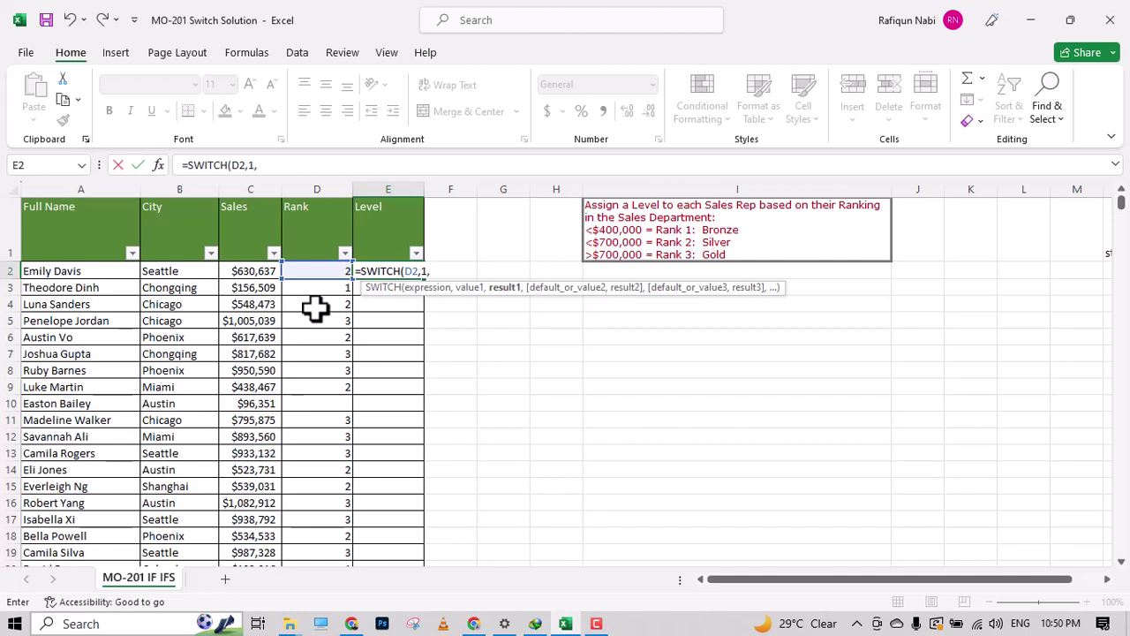
pyautogui.write('"Bronze",2')
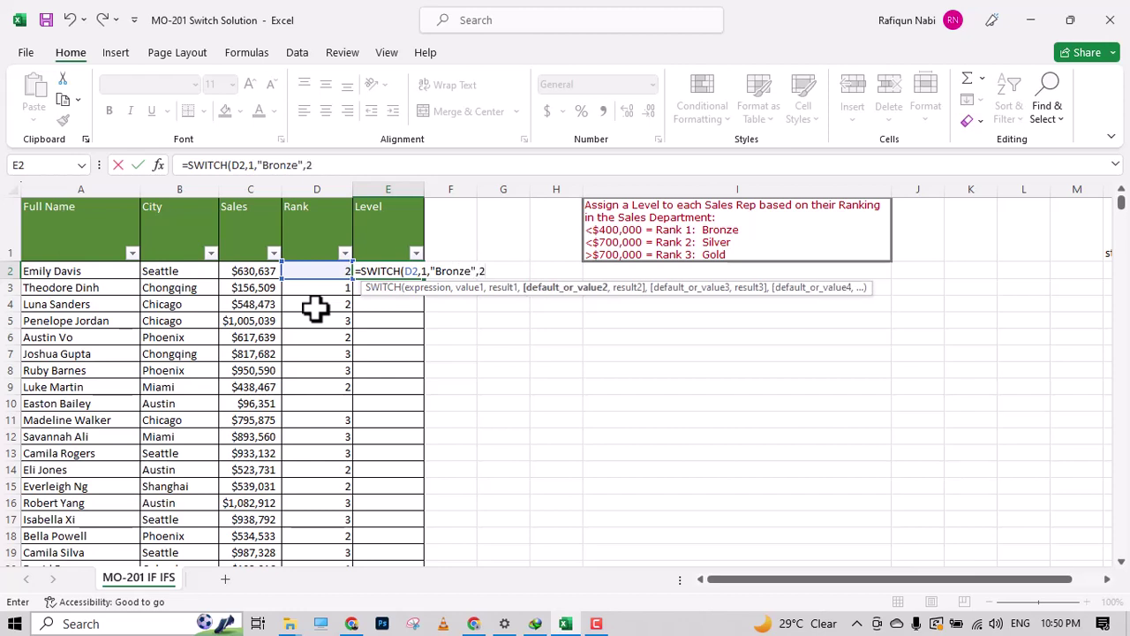
# - Complete the SWITCH formula in E2 with "Silver" for 2, "Gold" for 3 and "?" as the default
pyautogui.write(',')
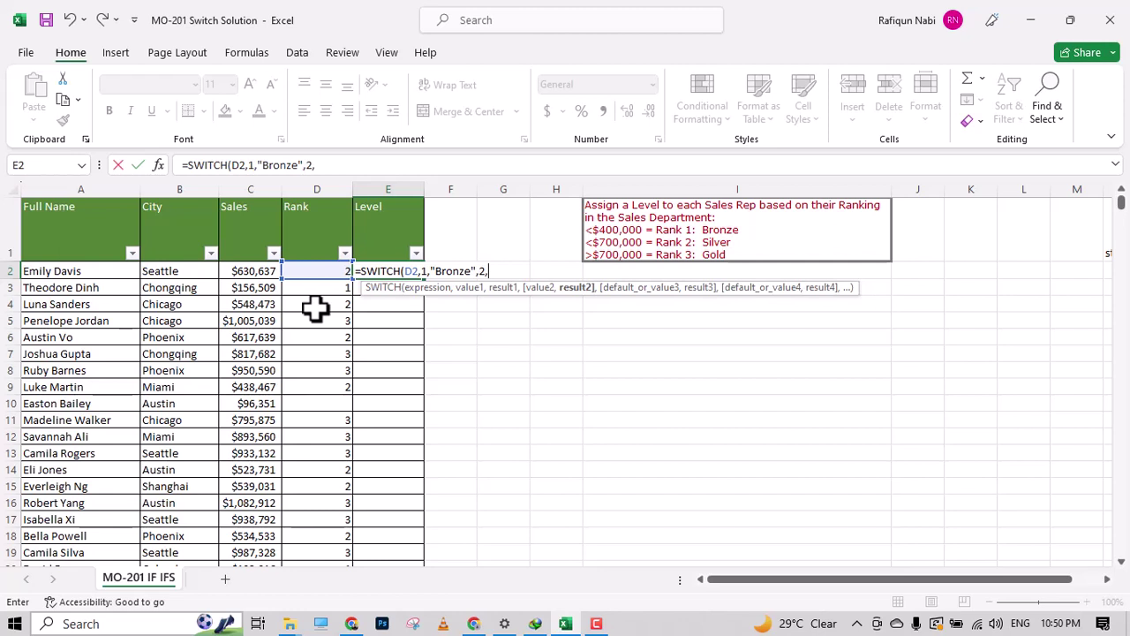
pyautogui.write('"Silver",3')
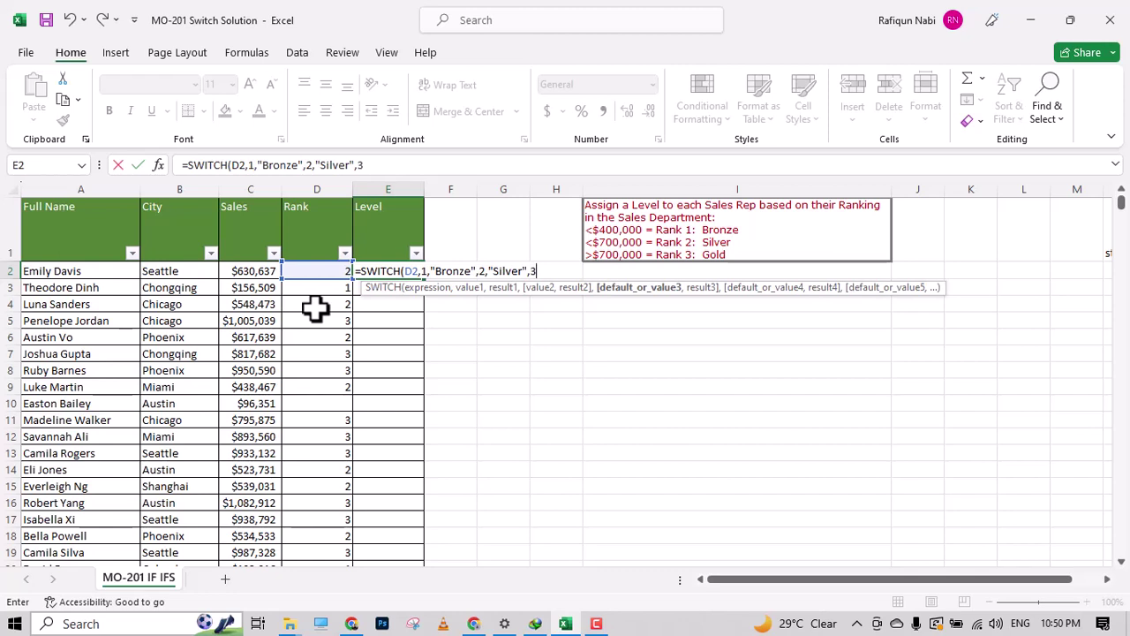
pyautogui.write(',"Gold')
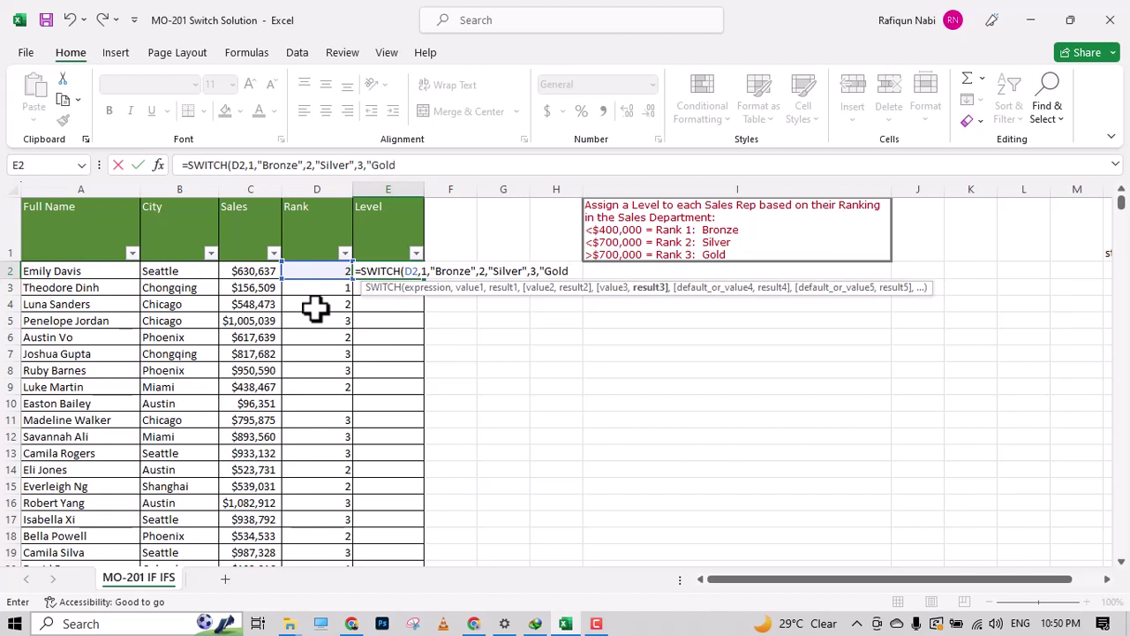
pyautogui.write('",')
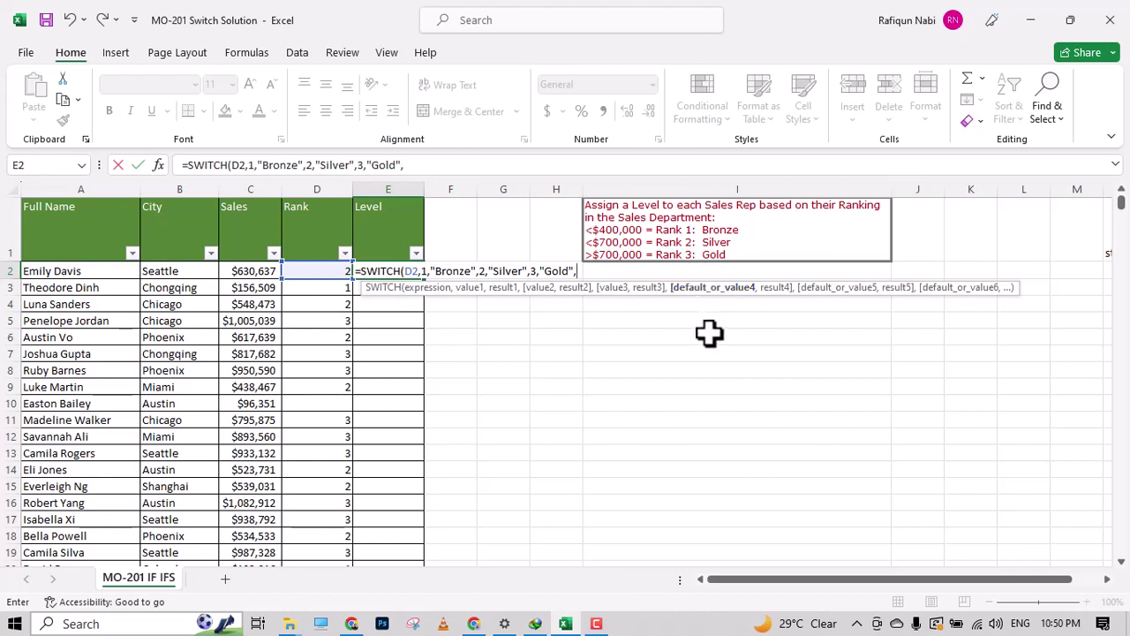
pyautogui.write('"?')
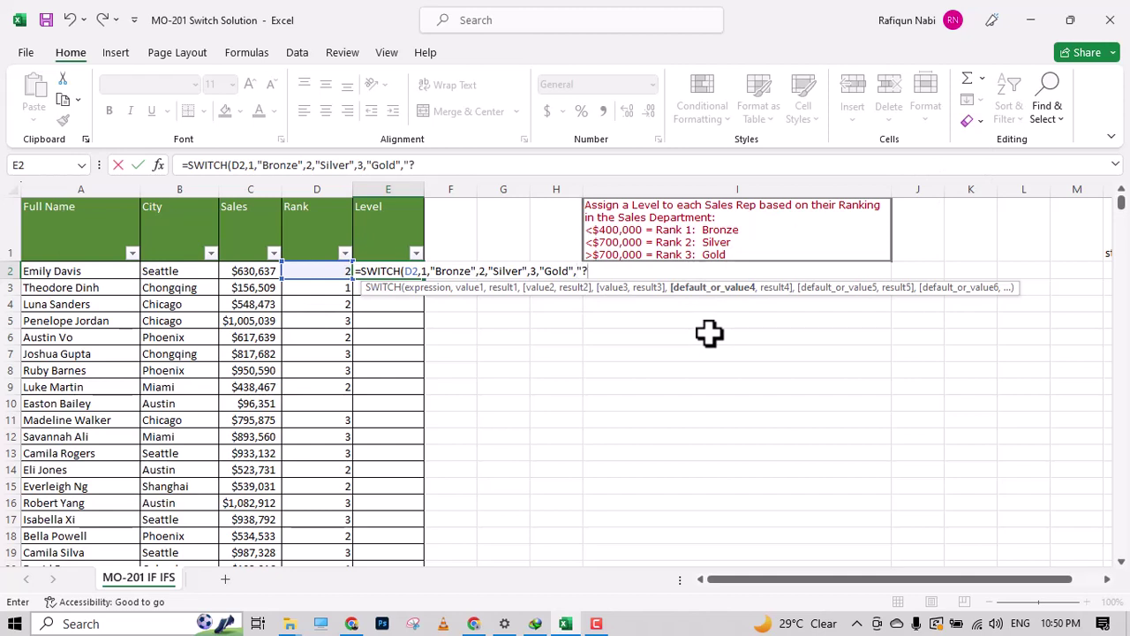
pyautogui.write('")')
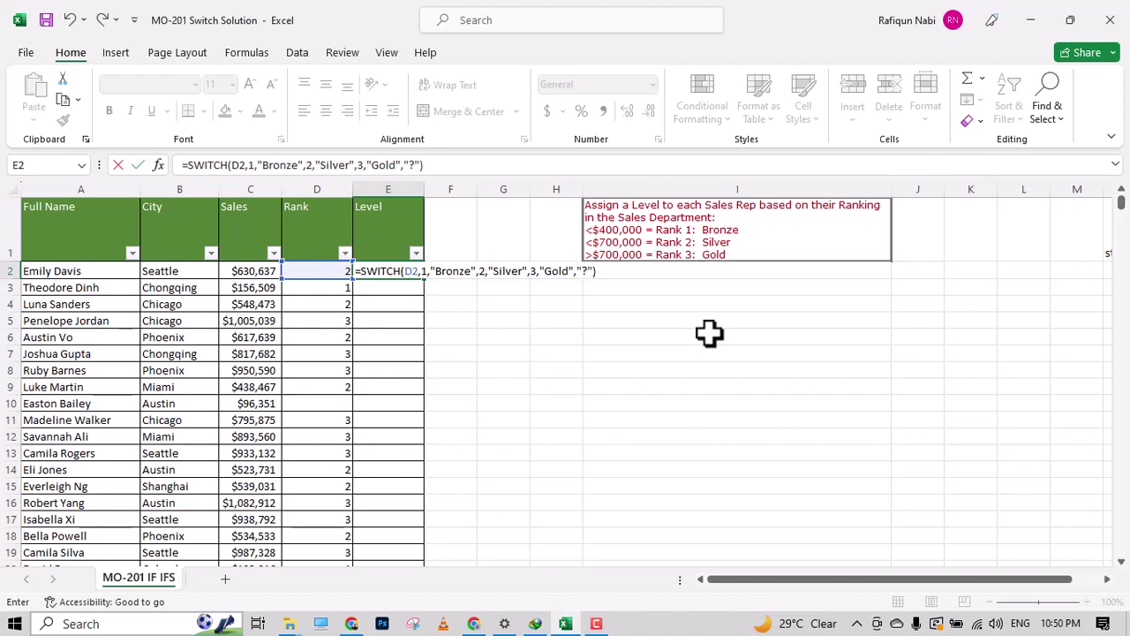
pyautogui.press('Return')
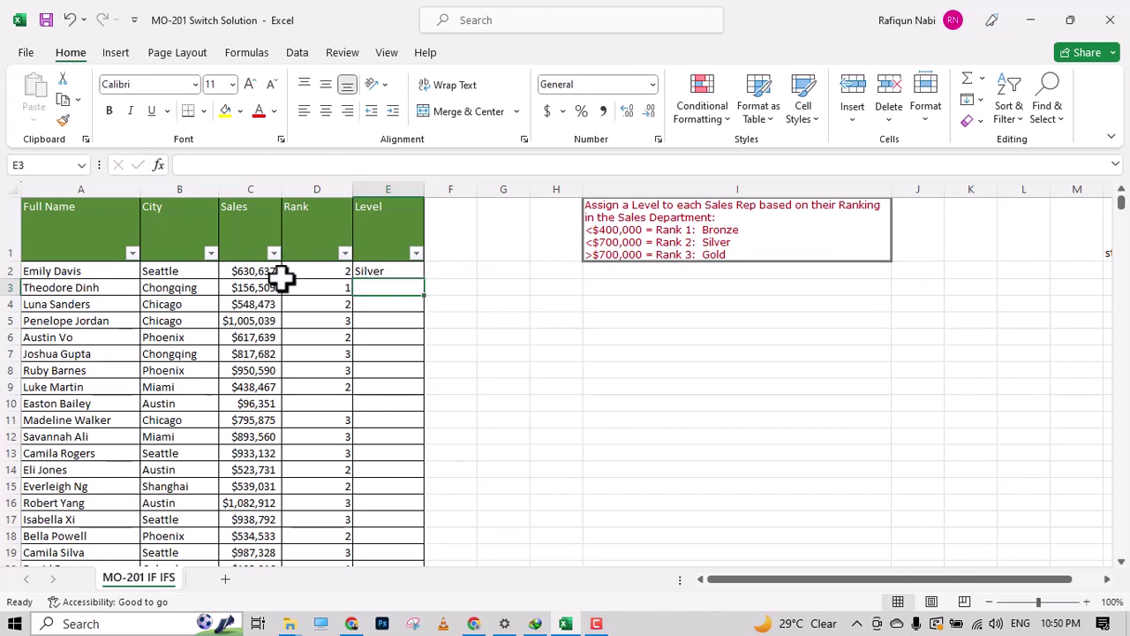
# - Fill the Level formula from E2 down to the last data row and check the copied results
pyautogui.click(313, 273)
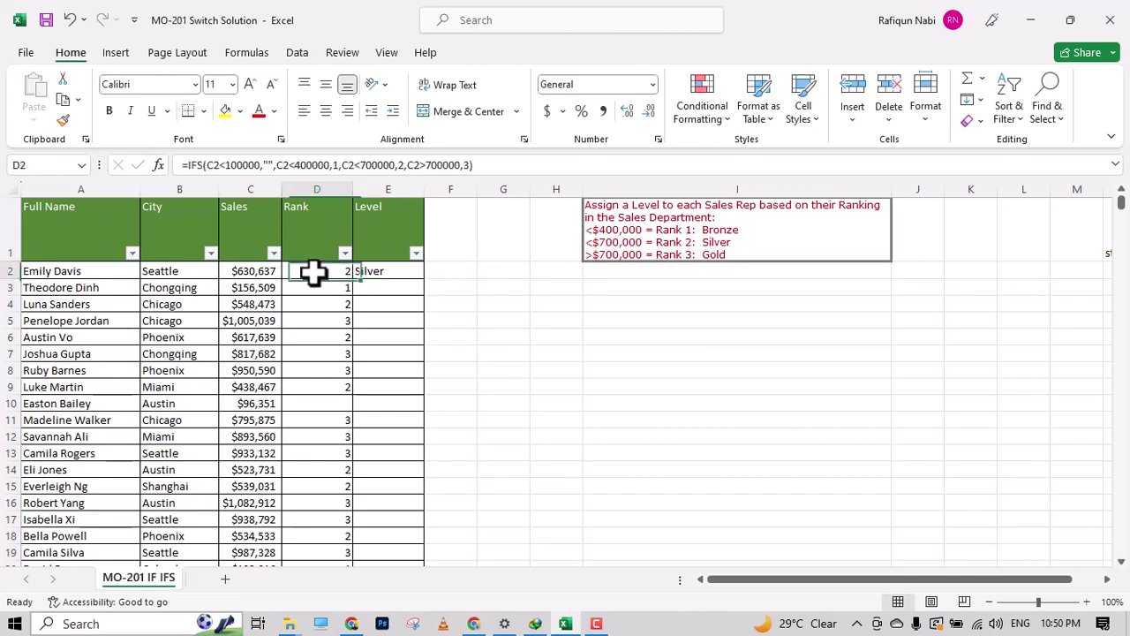
pyautogui.click(388, 274)
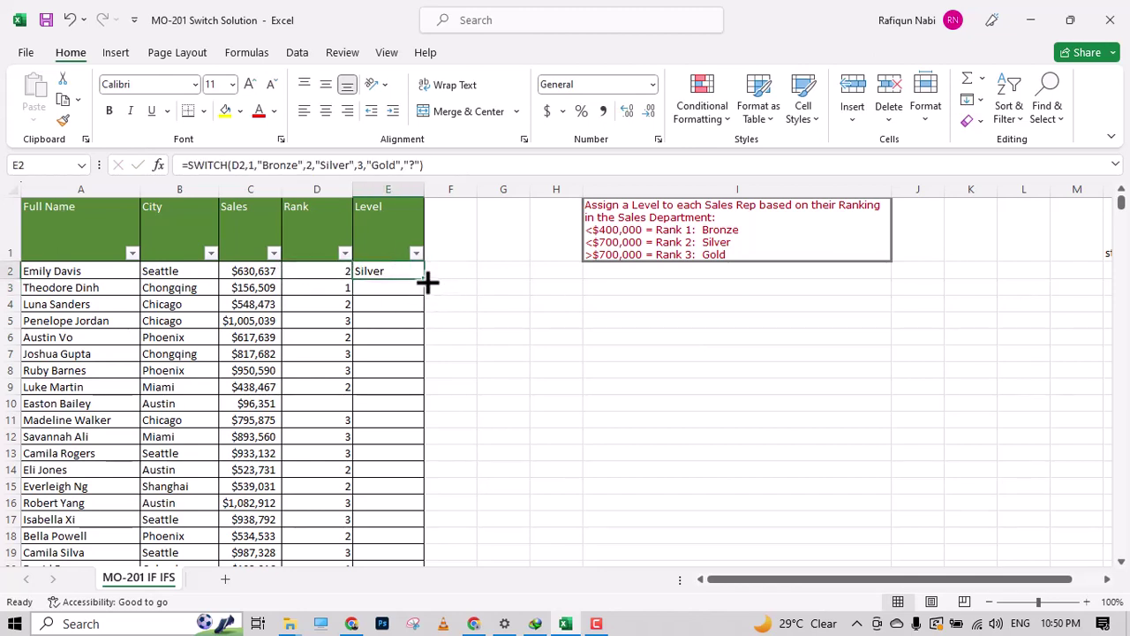
pyautogui.doubleClick(425, 279)
pyautogui.click(412, 372)
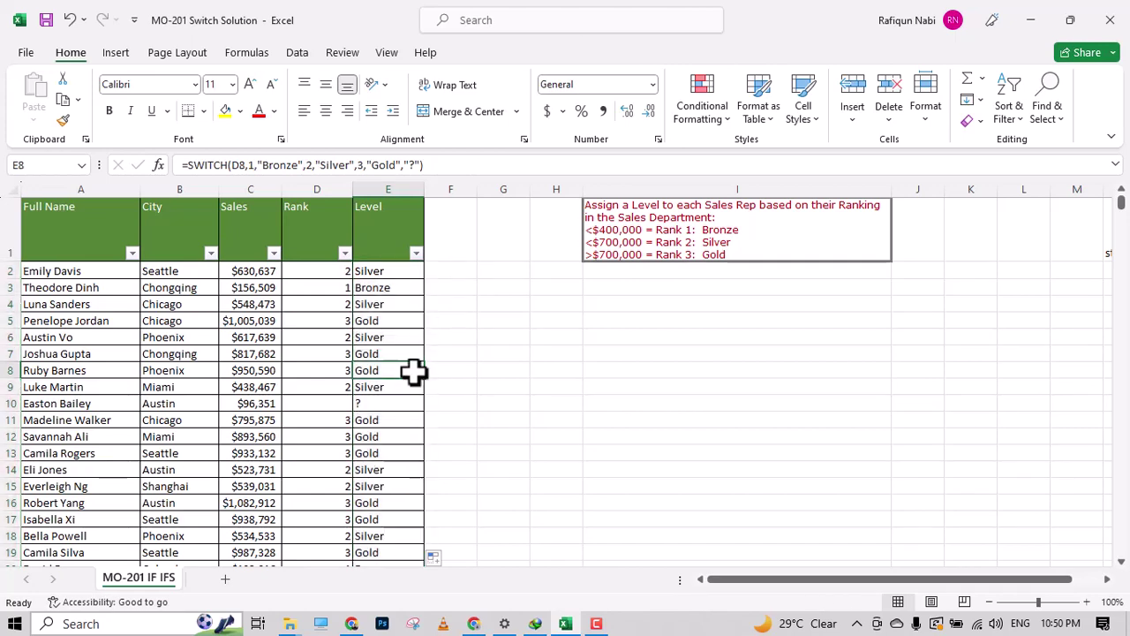
pyautogui.scroll(-3, 403, 344)
pyautogui.scroll(3, 403, 344)
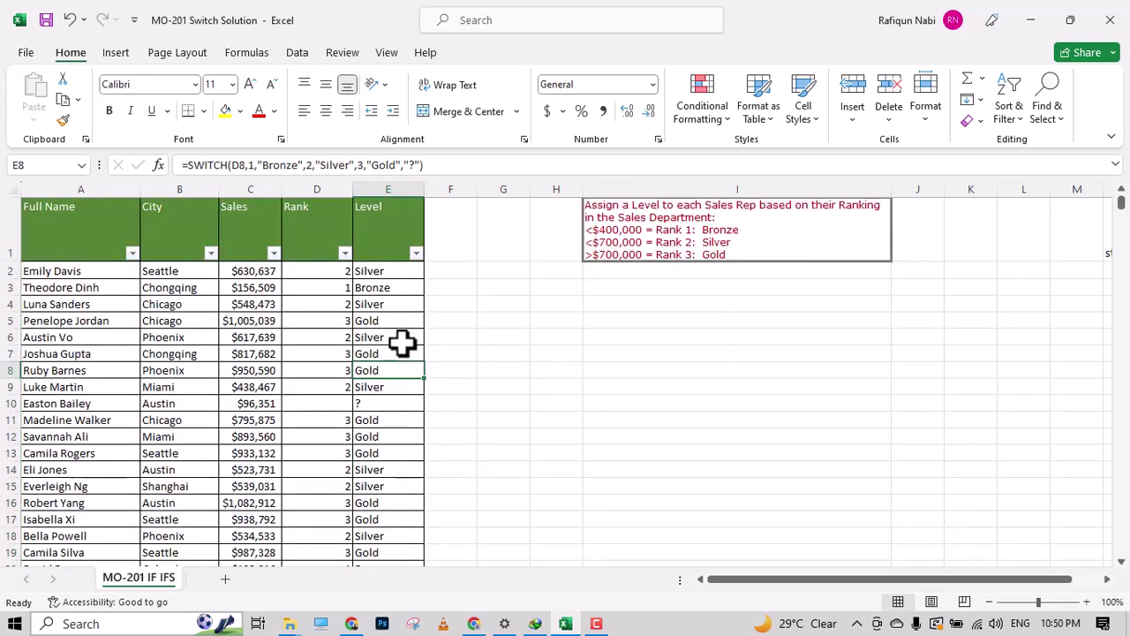
# - Compare the Sales, Rank and Level entries in rows 7, 8 and 10, and look through the rows further down
pyautogui.click(254, 372)
pyautogui.click(334, 370)
pyautogui.click(398, 369)
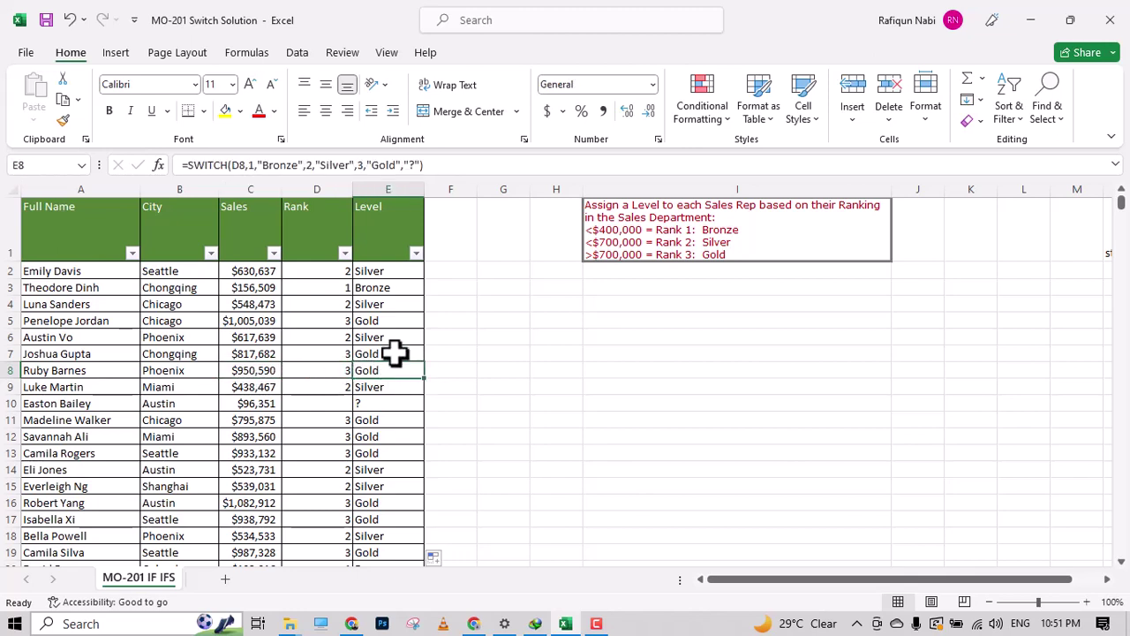
pyautogui.click(396, 354)
pyautogui.click(397, 364)
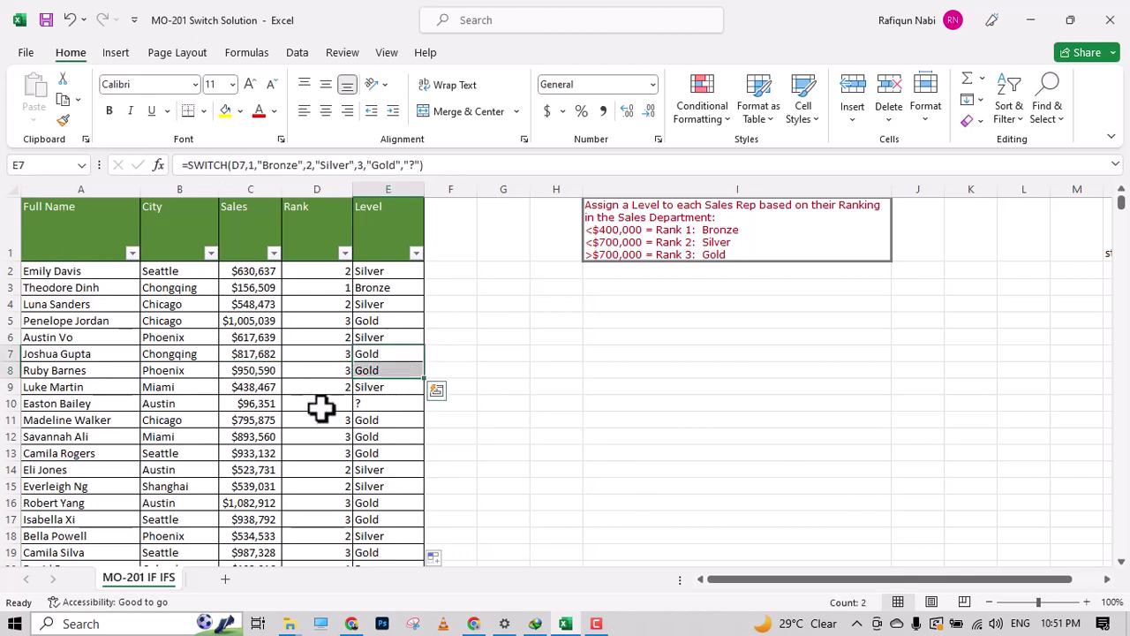
pyautogui.click(329, 404)
pyautogui.click(368, 402)
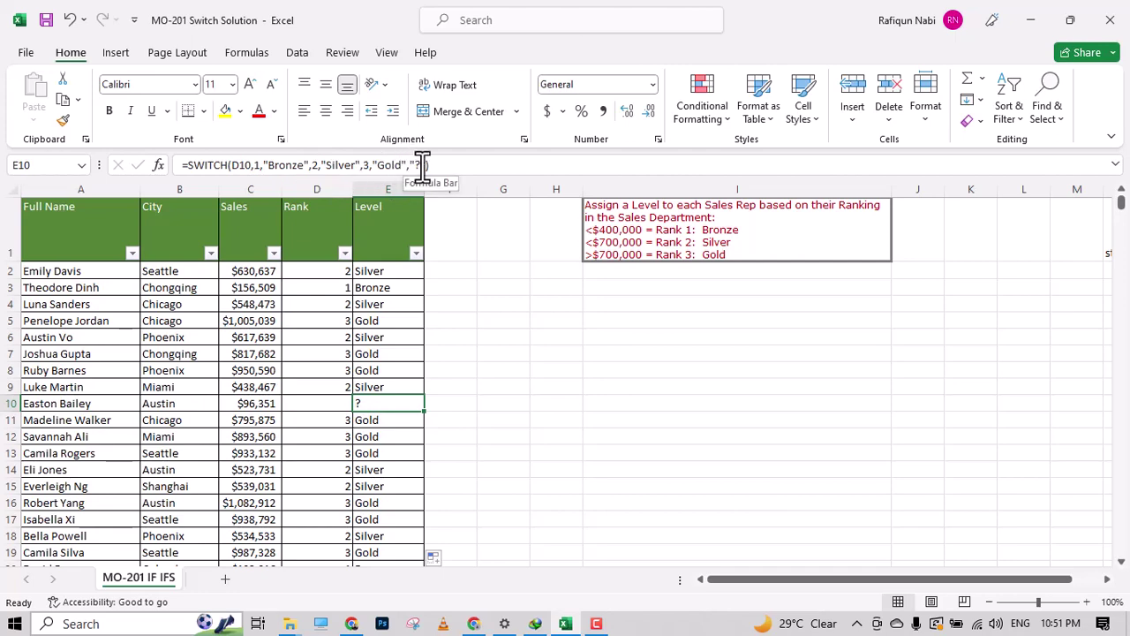
pyautogui.scroll(-6, 353, 461)
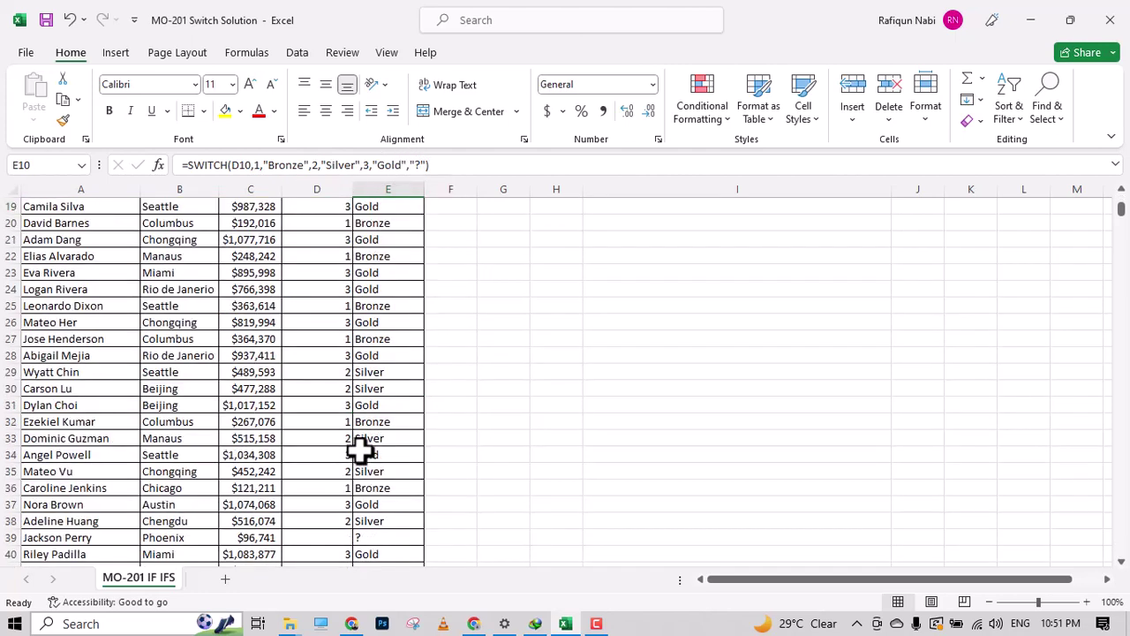
pyautogui.scroll(6, 361, 450)
# - Move the C2<400000,1 test ahead of the C2<100000 test in D2's IFS formula
pyautogui.click(319, 274)
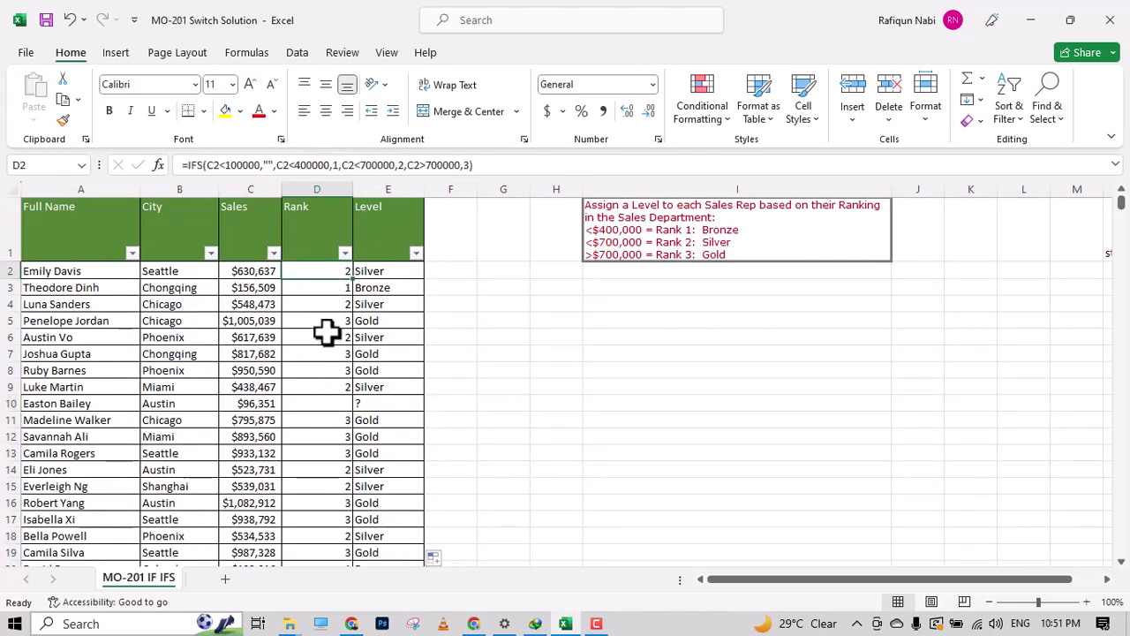
pyautogui.click(278, 166)
pyautogui.moveTo(277, 166); pyautogui.dragTo(341, 165)
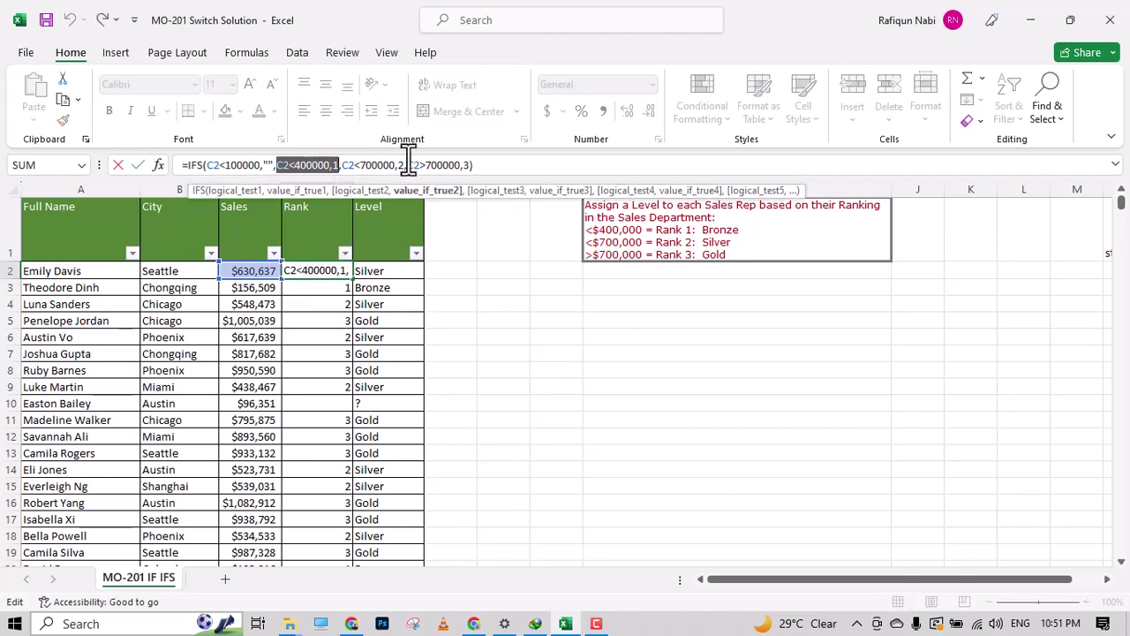
pyautogui.hotkey('ctrl', 'x')
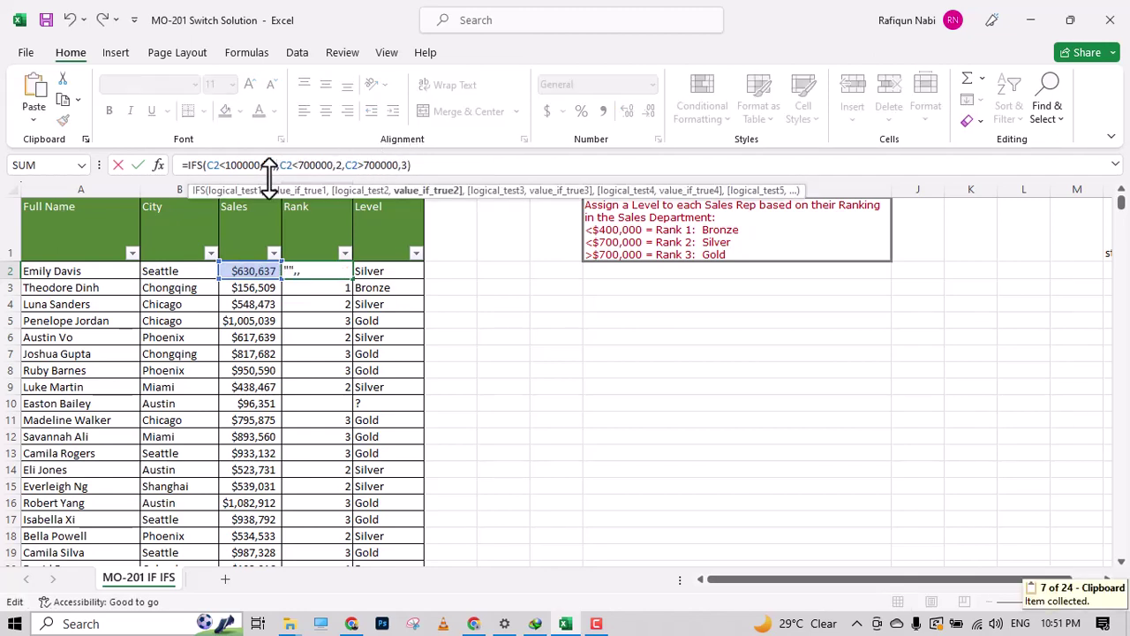
pyautogui.press('BackSpace')
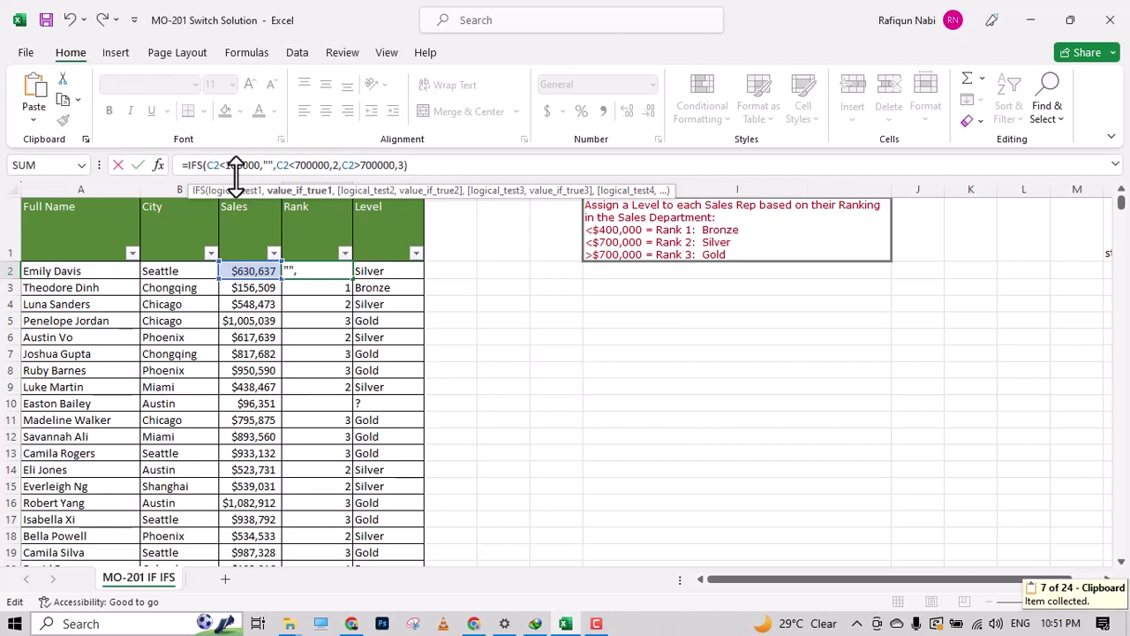
pyautogui.click(211, 165)
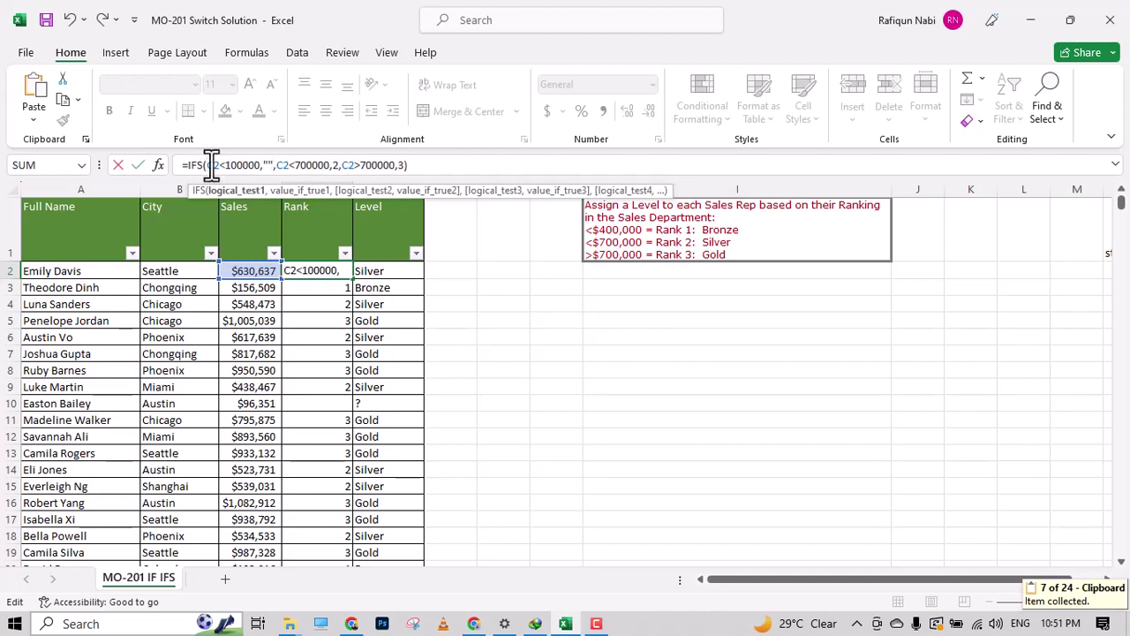
pyautogui.hotkey('ctrl', 'v')
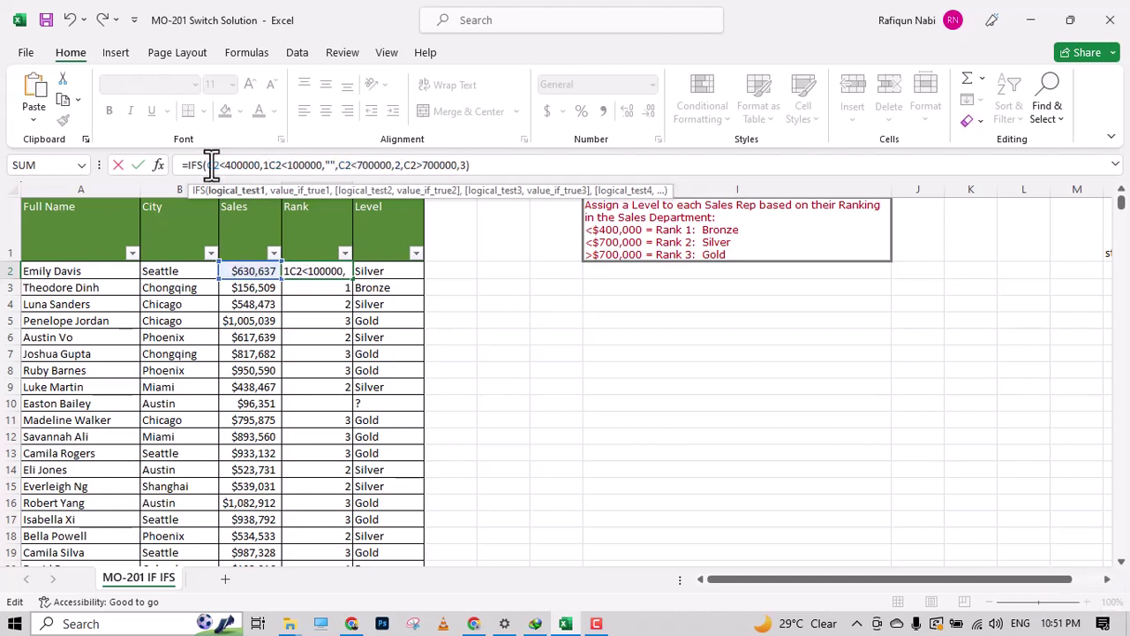
pyautogui.write(',')
pyautogui.press('Return')
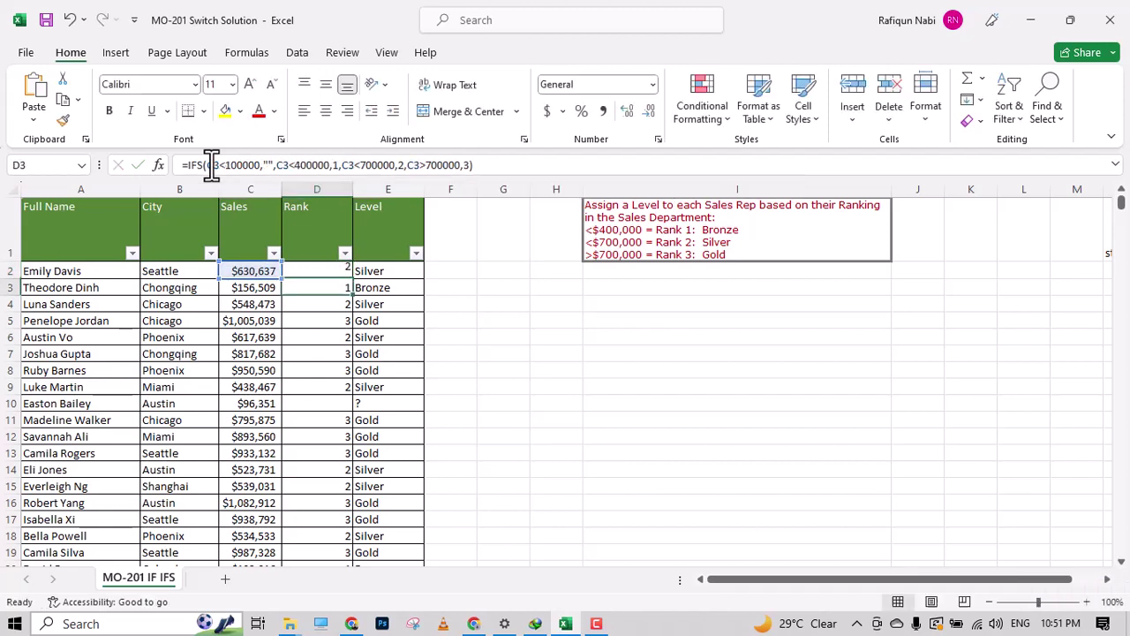
# - Fill the reordered IFS formula from D2 down the Rank column and check the sales value in C10
pyautogui.click(314, 270)
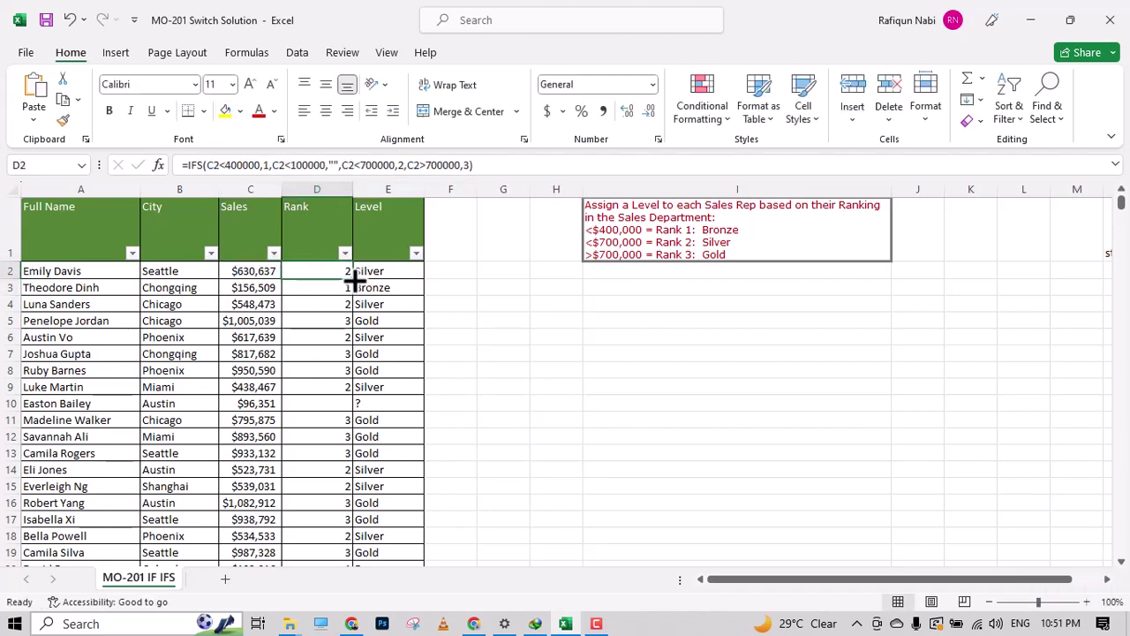
pyautogui.doubleClick(352, 279)
pyautogui.click(265, 408)
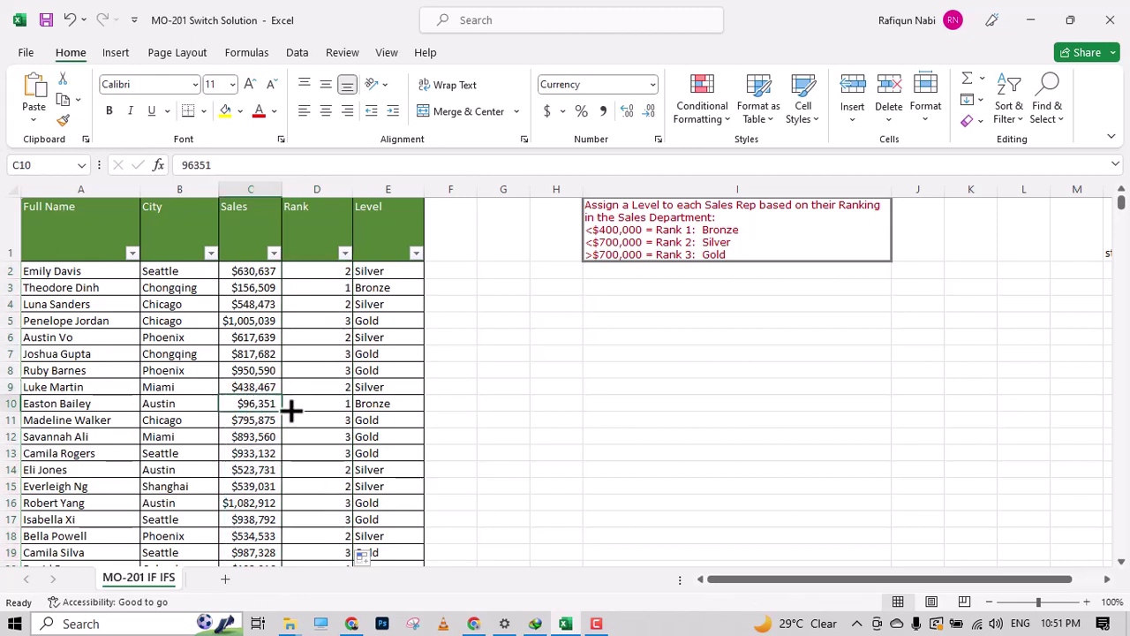
# - Examine the order of the IFS tests in D10 and D2 against the sales value in C10
pyautogui.click(331, 408)
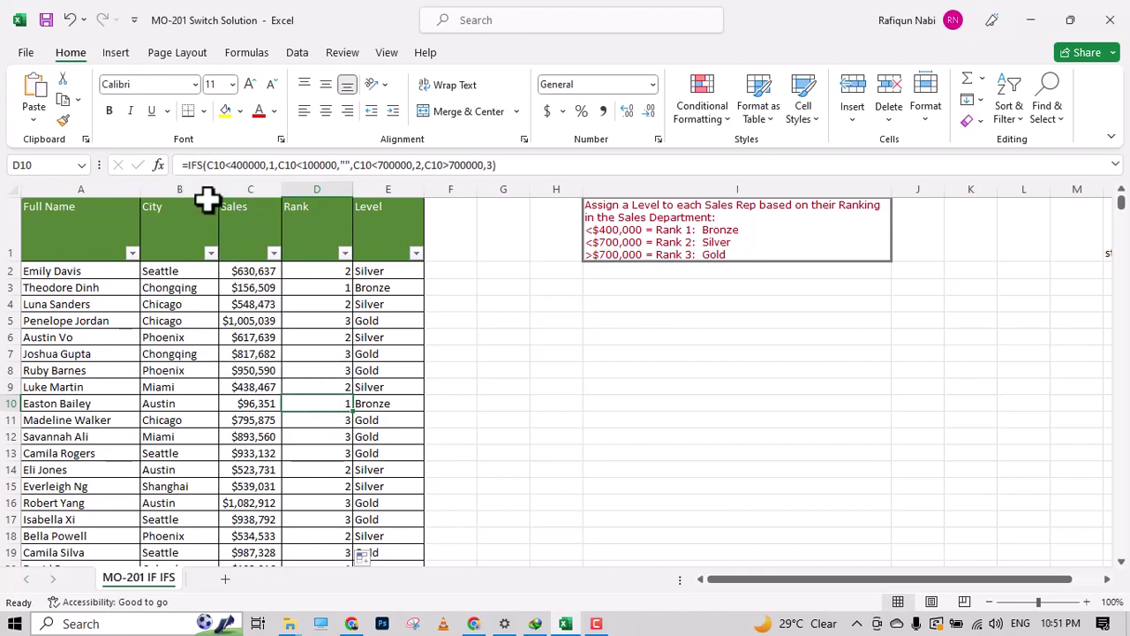
pyautogui.click(251, 403)
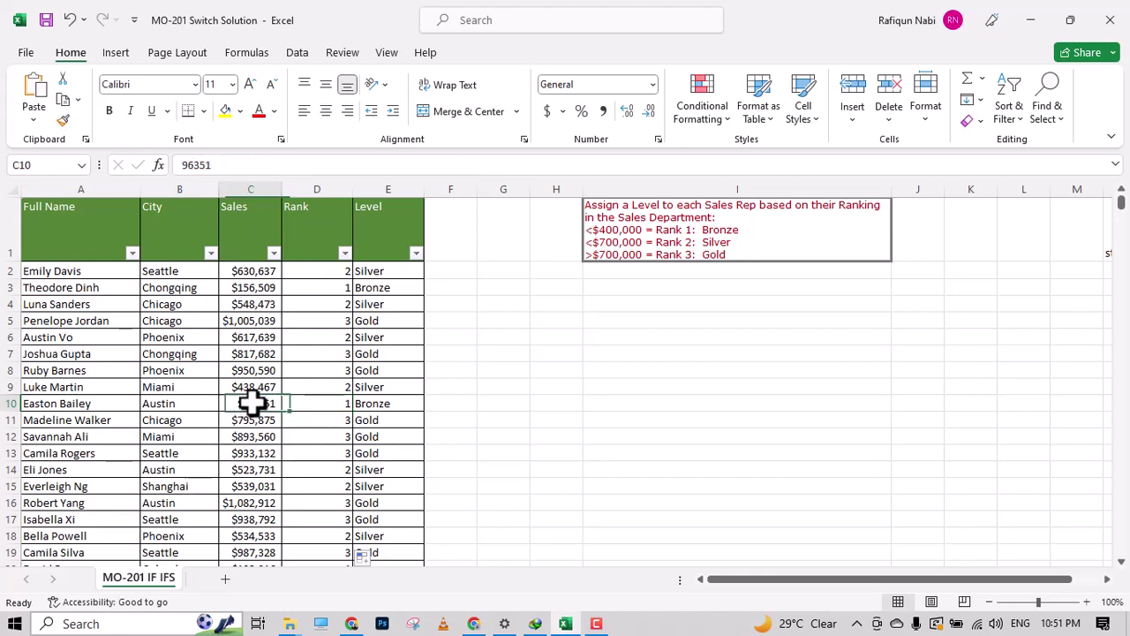
pyautogui.click(320, 404)
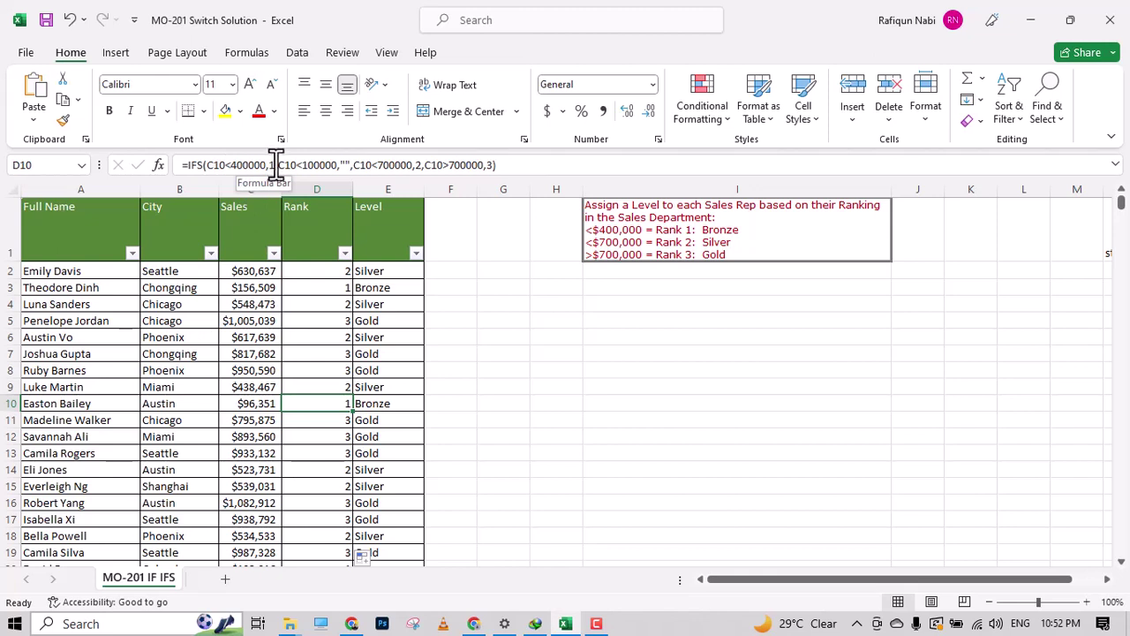
pyautogui.moveTo(279, 165); pyautogui.dragTo(473, 165)
pyautogui.click(461, 165)
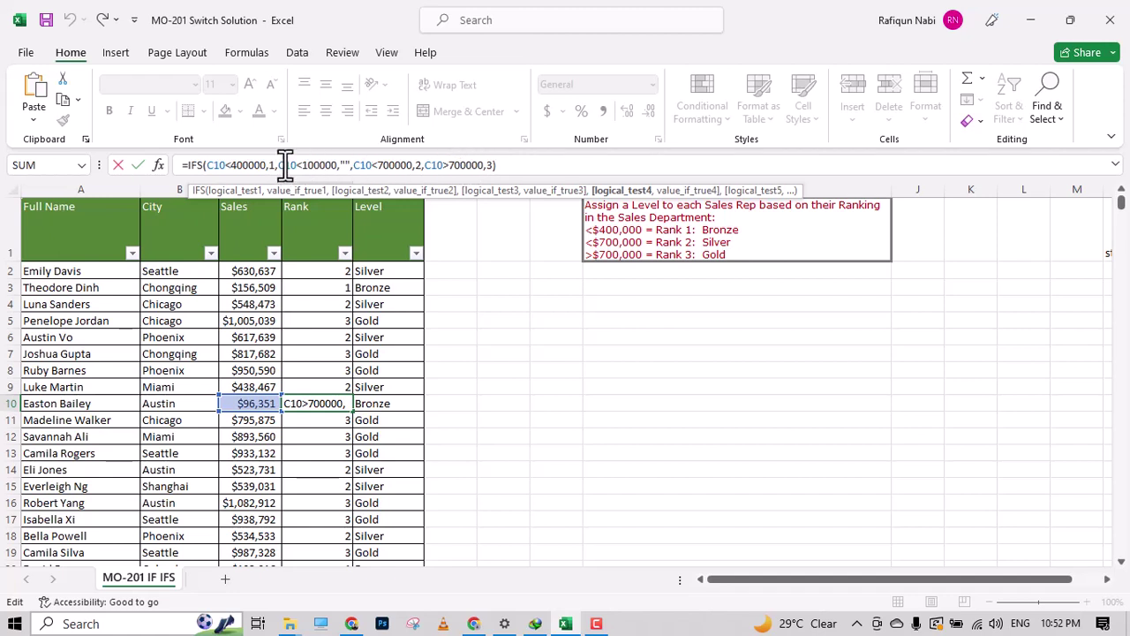
pyautogui.press('Escape')
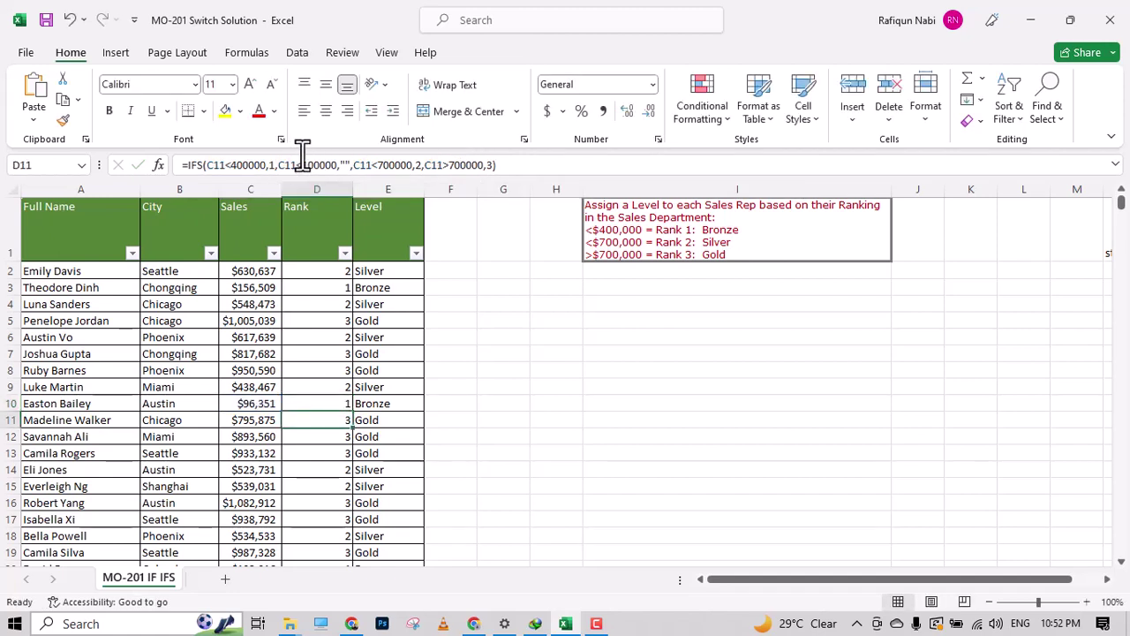
pyautogui.click(313, 270)
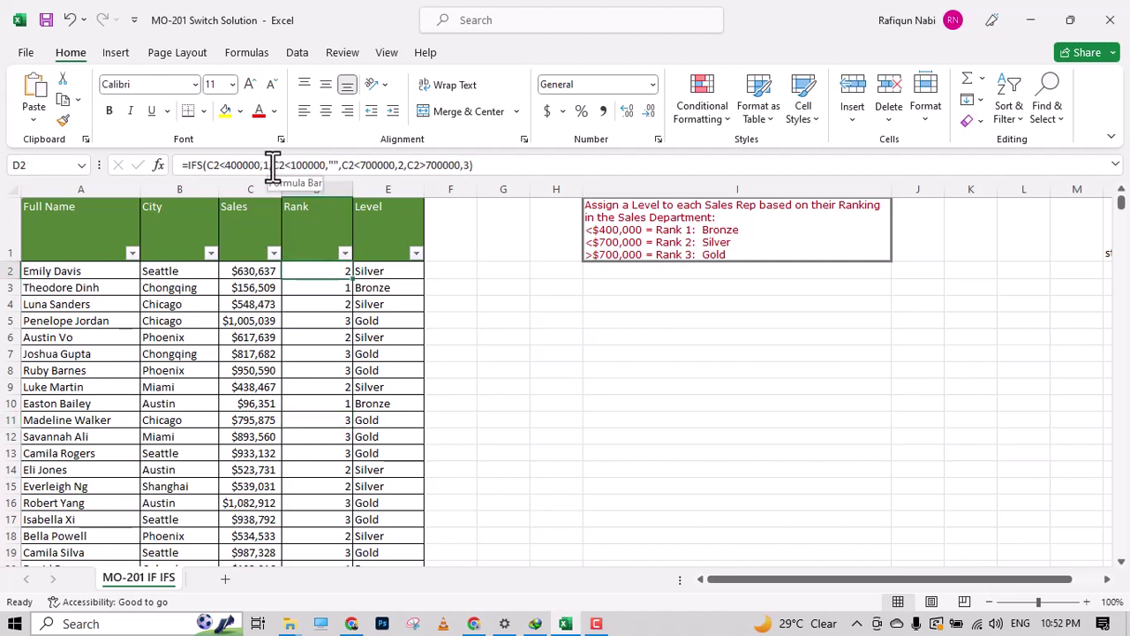
pyautogui.click(255, 404)
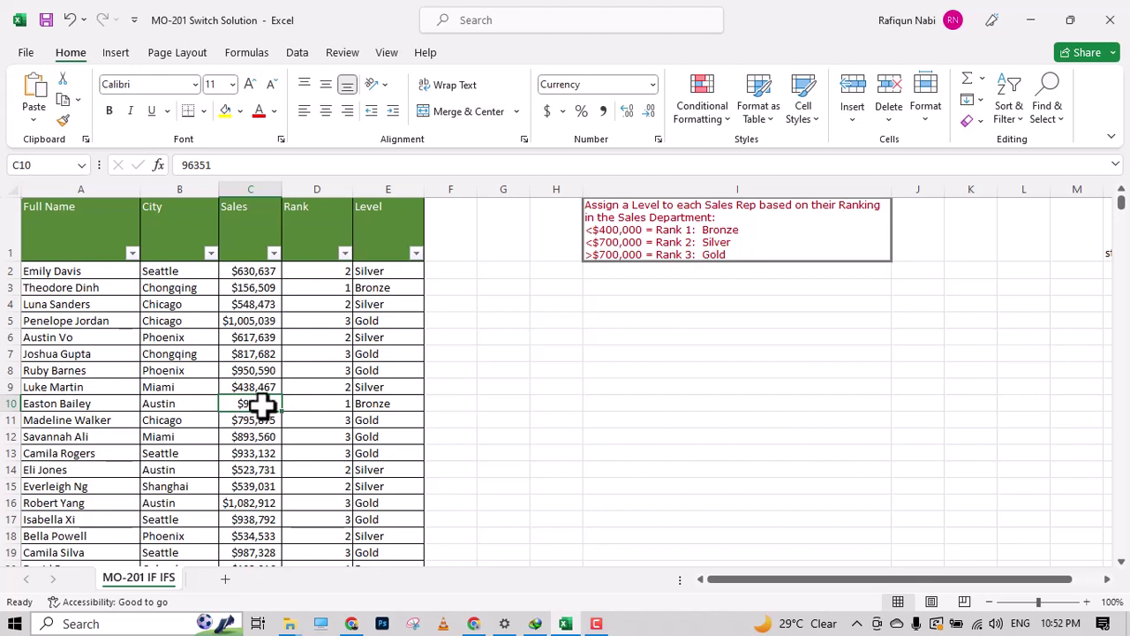
pyautogui.click(313, 403)
pyautogui.click(265, 403)
# - Move the C10<100000,"" test ahead of the C10<400000,1 test in D10's IFS formula
pyautogui.click(328, 401)
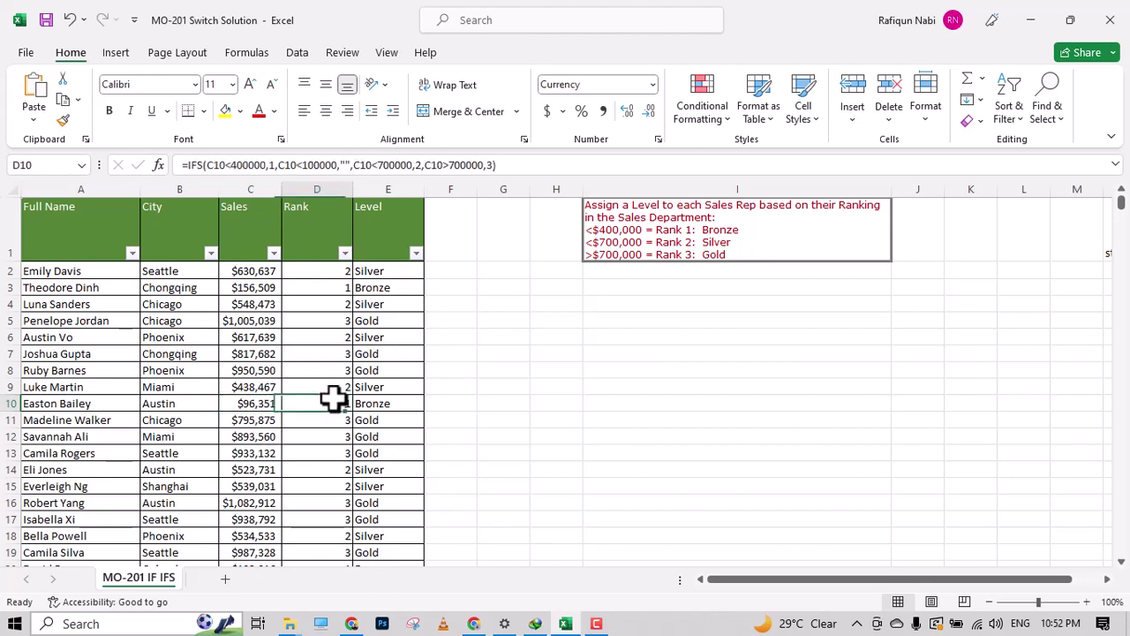
pyautogui.click(279, 167)
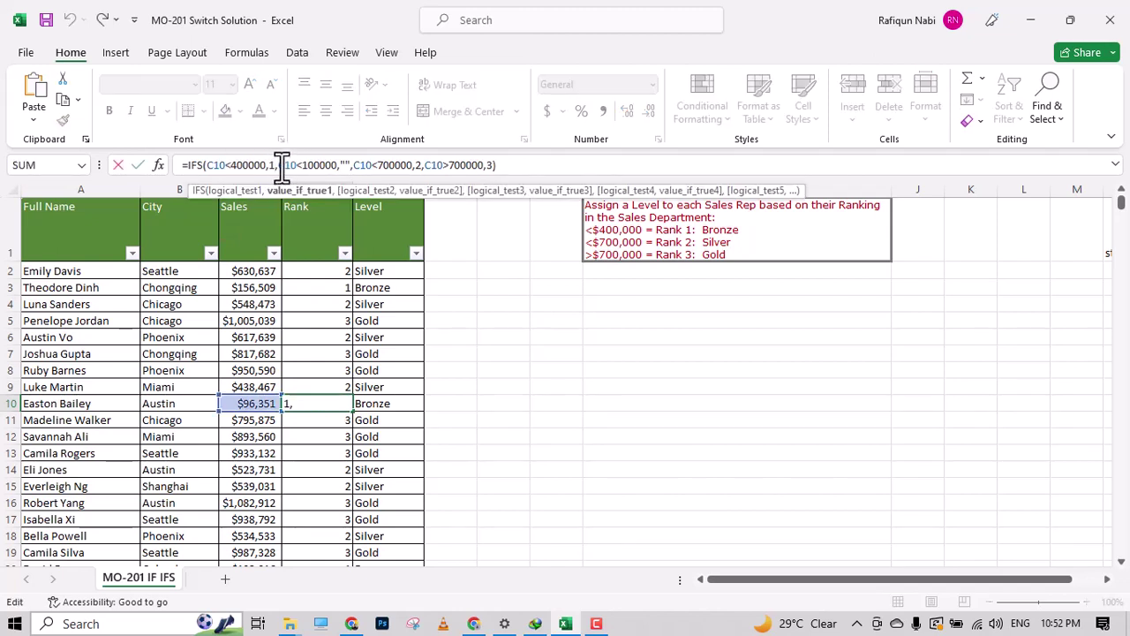
pyautogui.moveTo(277, 165); pyautogui.dragTo(423, 165)
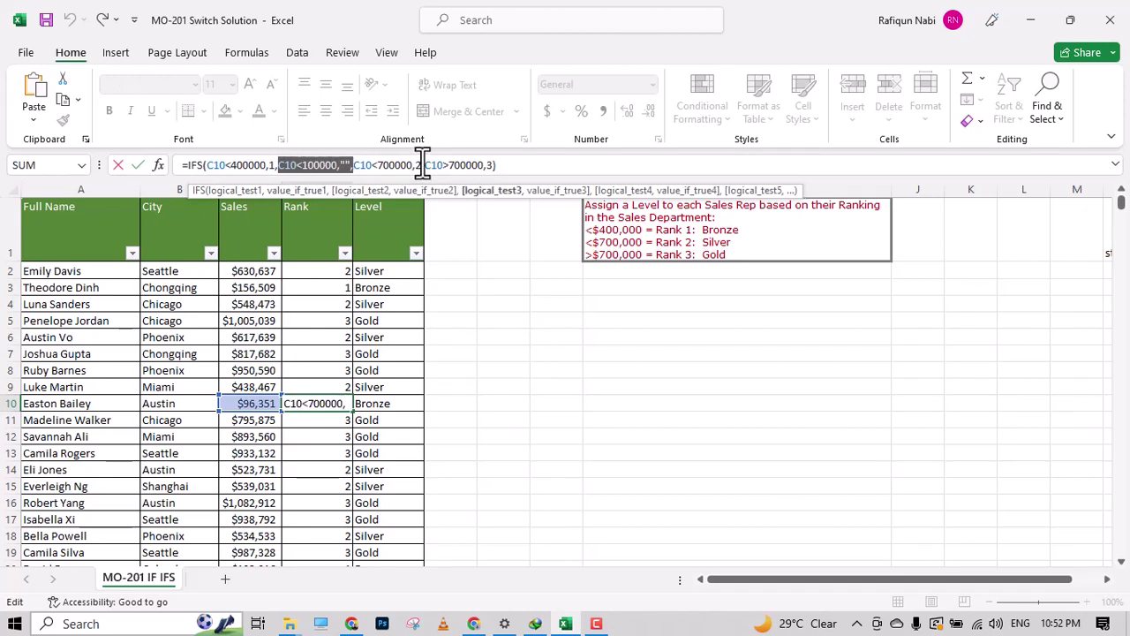
pyautogui.hotkey('ctrl', 'x')
pyautogui.click(258, 164)
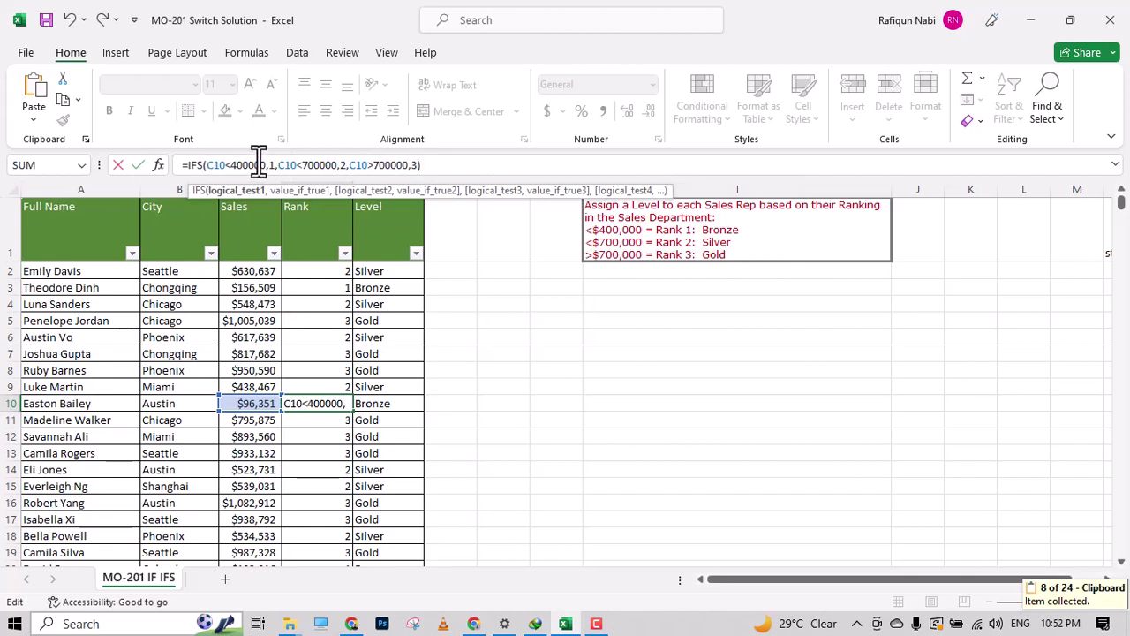
pyautogui.hotkey('ctrl', 'v')
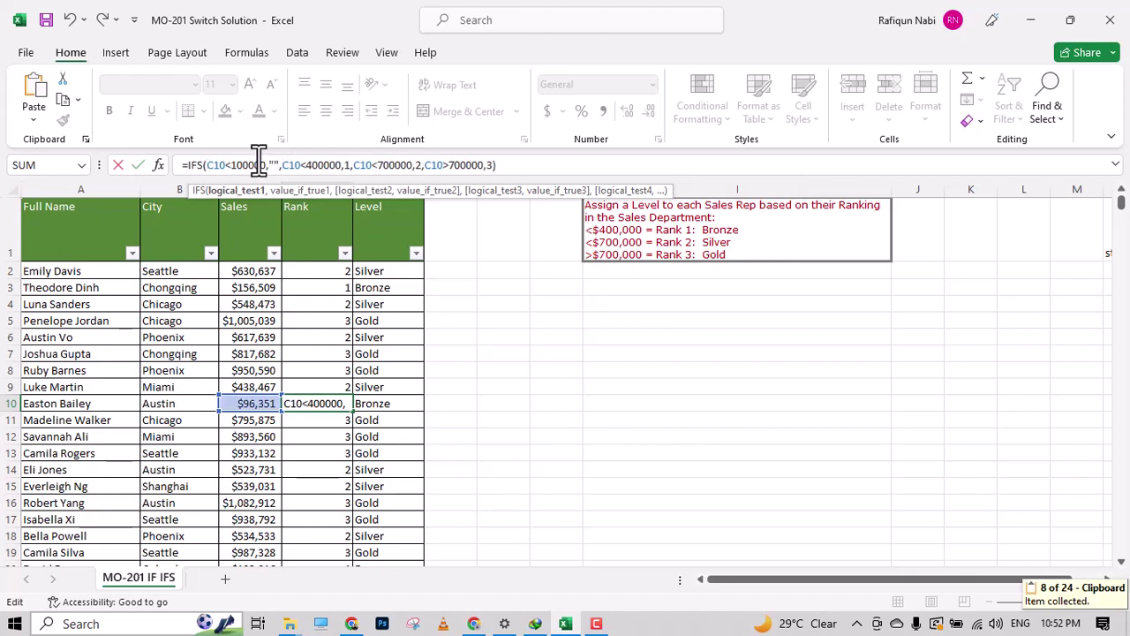
pyautogui.hotkey('ctrl', 'Return')
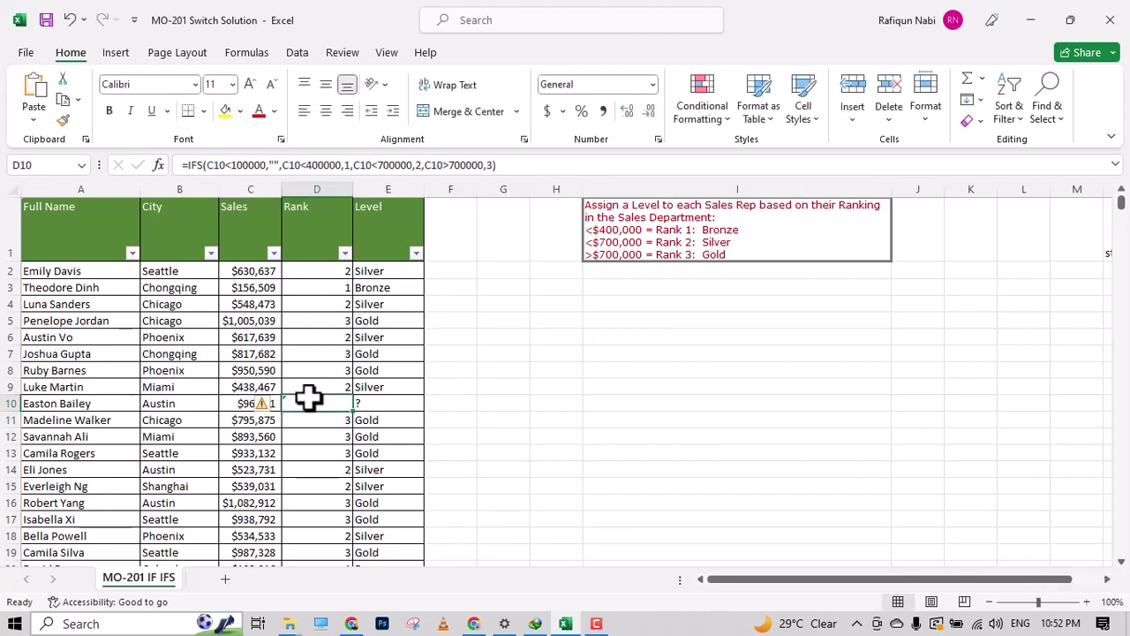
# - Copy the corrected IFS formula from D10 into D2, replacing the formula there
pyautogui.rightClick(307, 398)
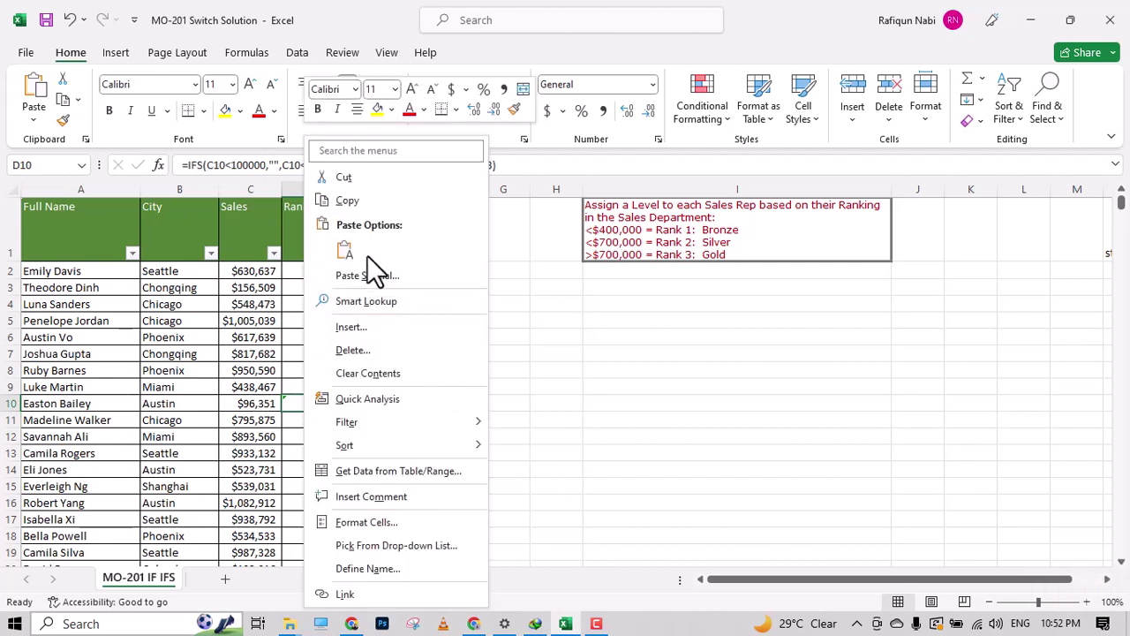
pyautogui.click(349, 201)
pyautogui.click(330, 270)
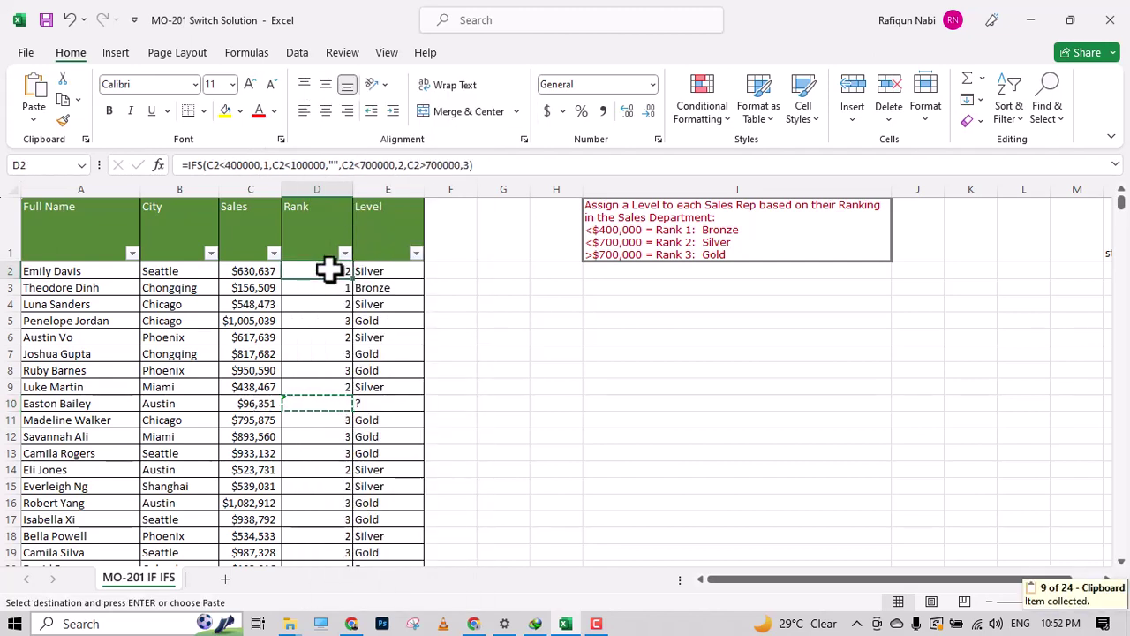
pyautogui.hotkey('ctrl', 'v')
# - Fill D2's formula down the Rank column and review the Rank and Level results in D10, E6 and the rows further down
pyautogui.doubleClick(352, 278)
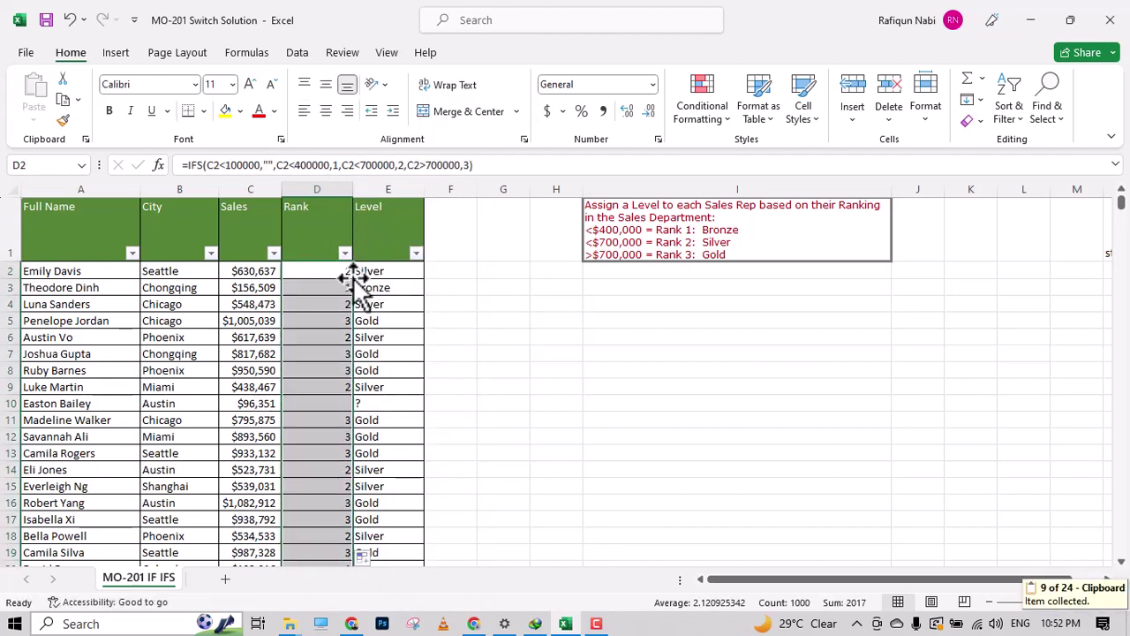
pyautogui.click(330, 399)
pyautogui.scroll(-12, 375, 401)
pyautogui.scroll(8, 378, 401)
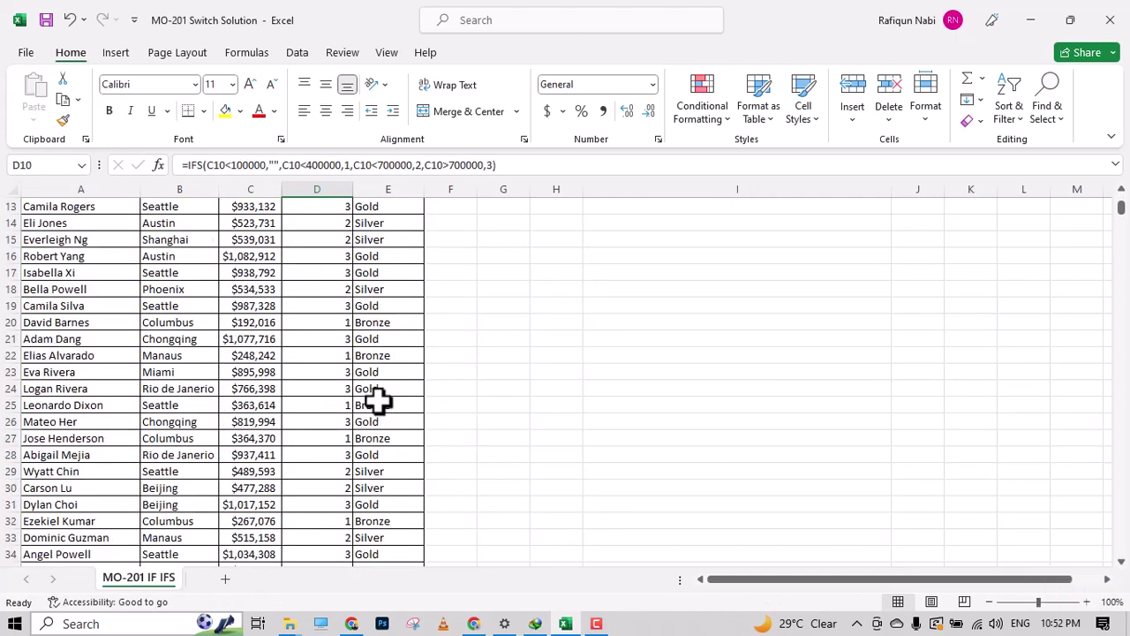
pyautogui.scroll(4, 378, 401)
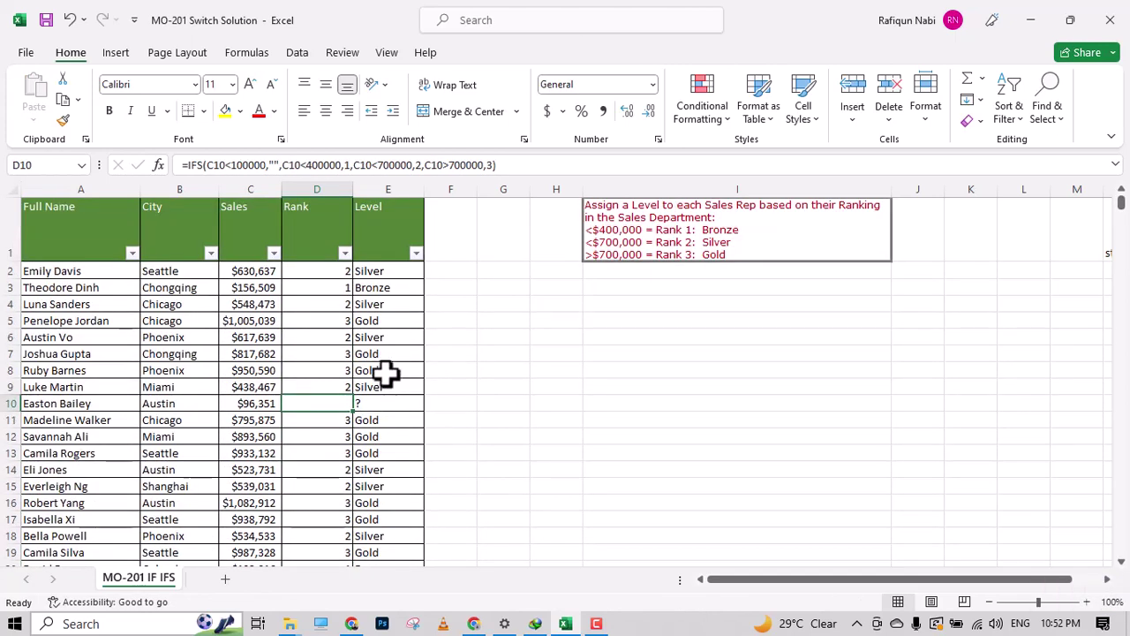
pyautogui.click(371, 331)
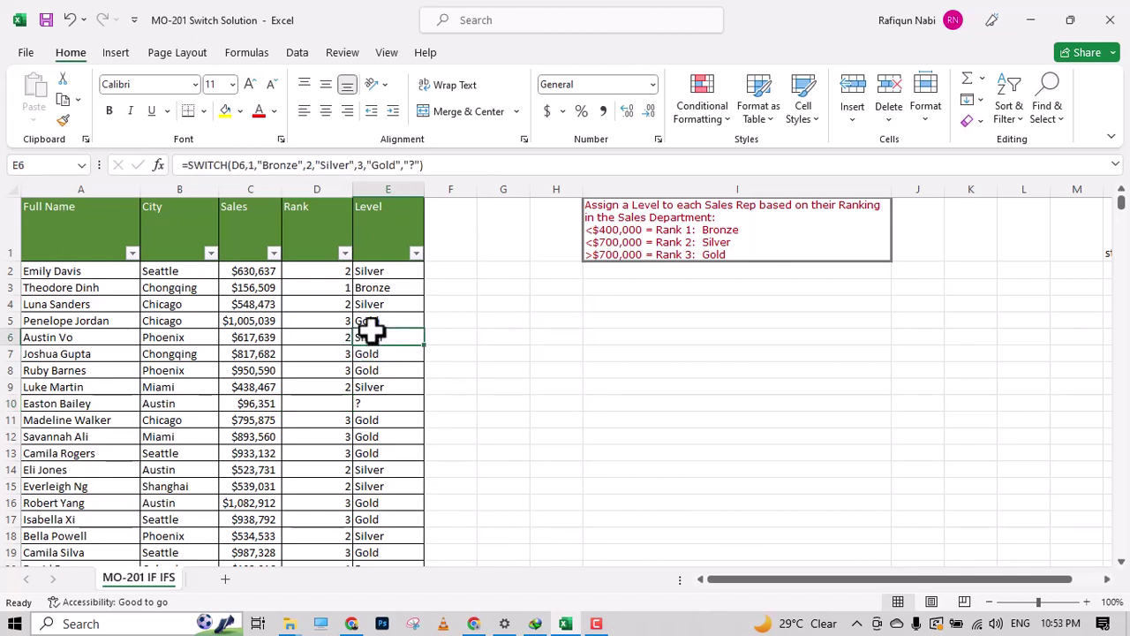